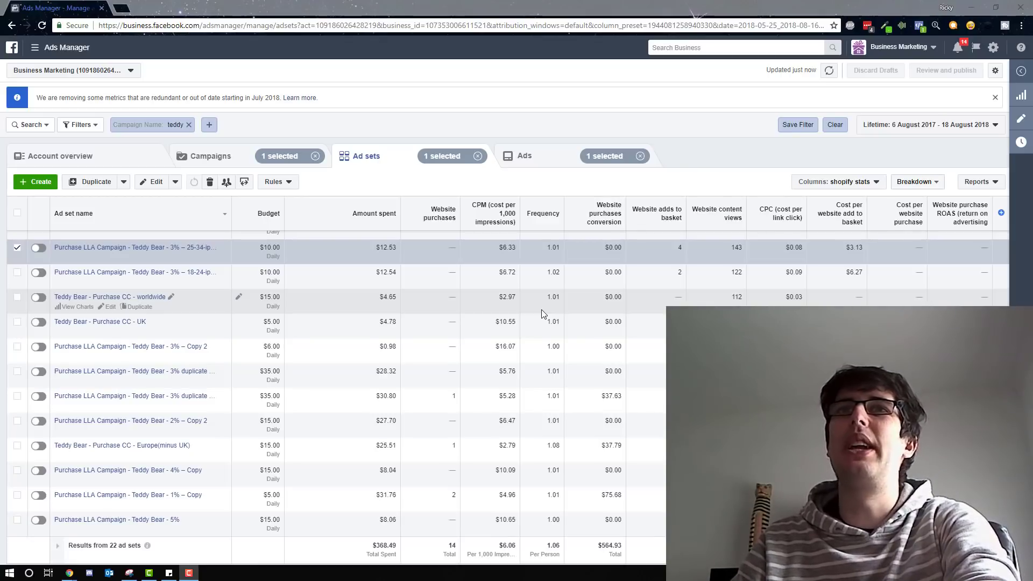
Return to the campaign list and check the total amount spent and total website purchases conversion value
{"action": "left_click", "coordinate": [223, 162]}
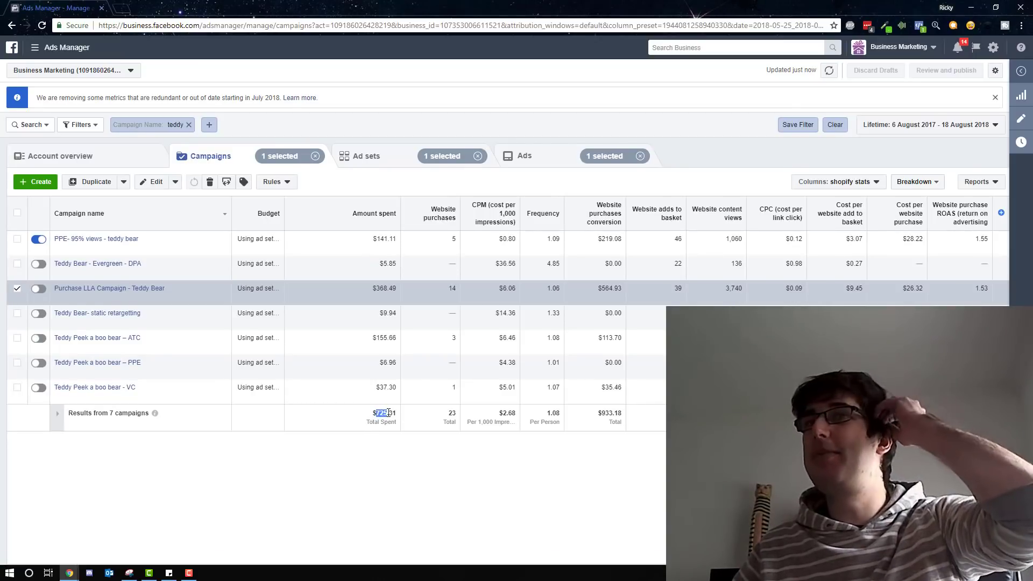
{"action": "left_click_drag", "start_coordinate": [600, 413], "coordinate": [609, 412]}
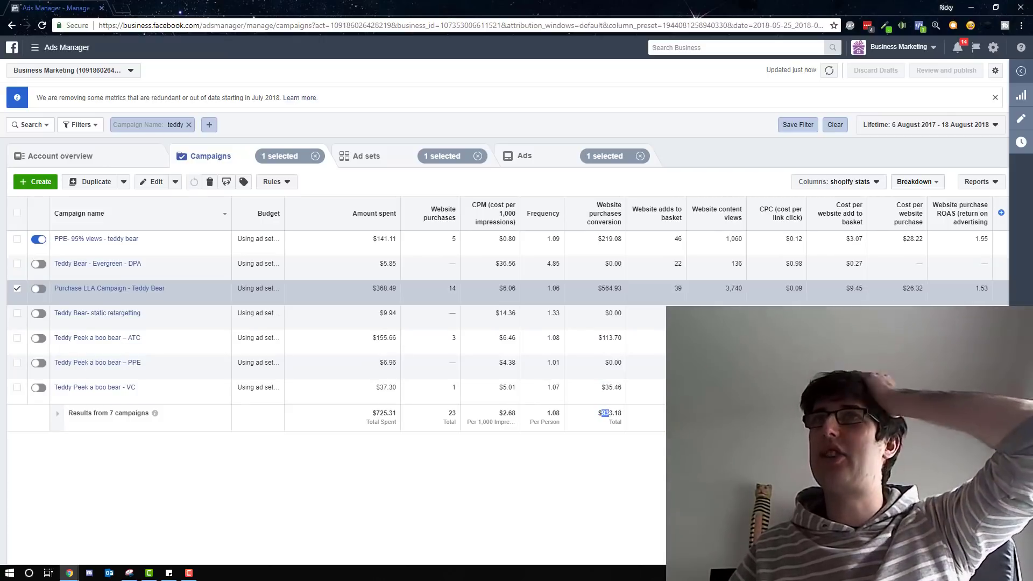
{"action": "left_click", "coordinate": [695, 418]}
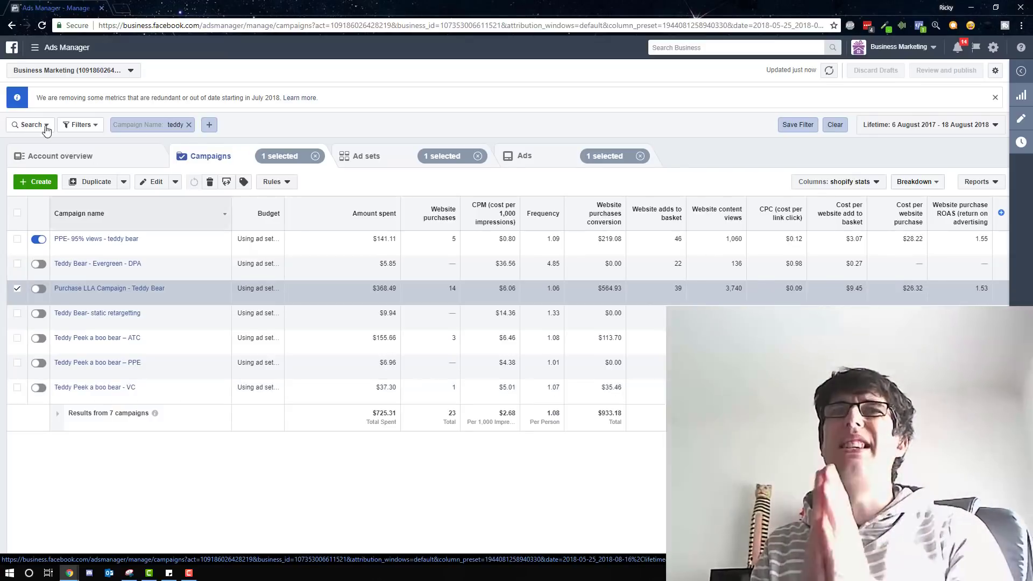
Open the ad sets of the PPE- 95% views - teddy bear campaign and check the active ad set's CPM
{"action": "left_click", "coordinate": [97, 242]}
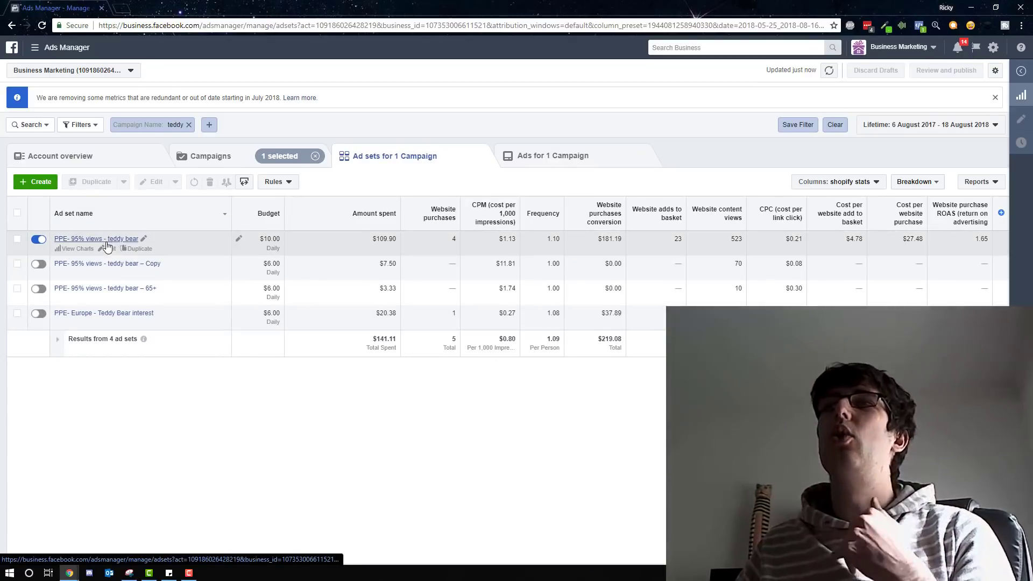
{"action": "double_click", "coordinate": [508, 239]}
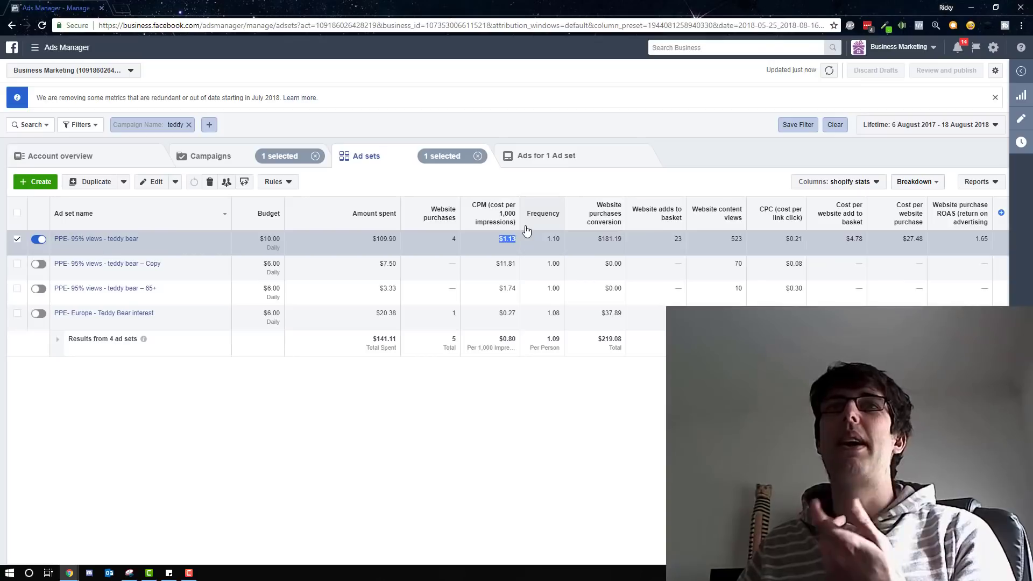
{"action": "left_click", "coordinate": [541, 412]}
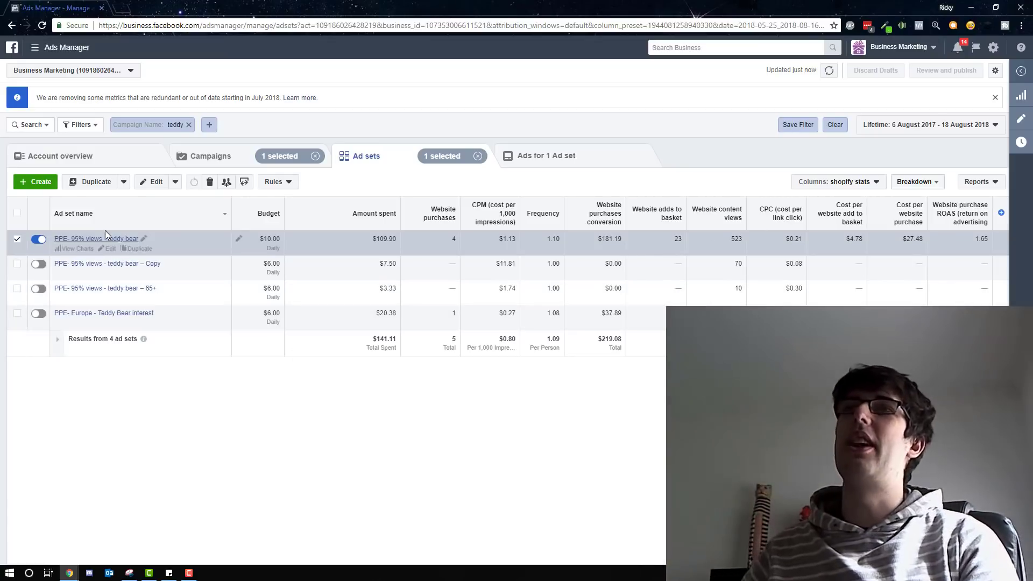
Break down the PPE campaign's ad set results by age for review and clear all breakdowns
{"action": "left_click", "coordinate": [915, 186]}
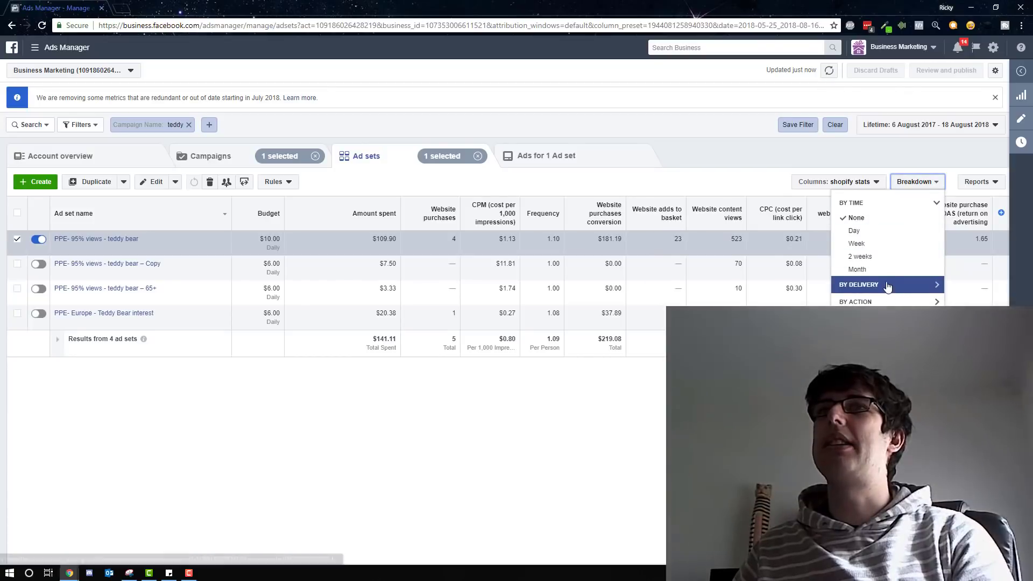
{"action": "left_click", "coordinate": [879, 284]}
{"action": "left_click", "coordinate": [877, 260]}
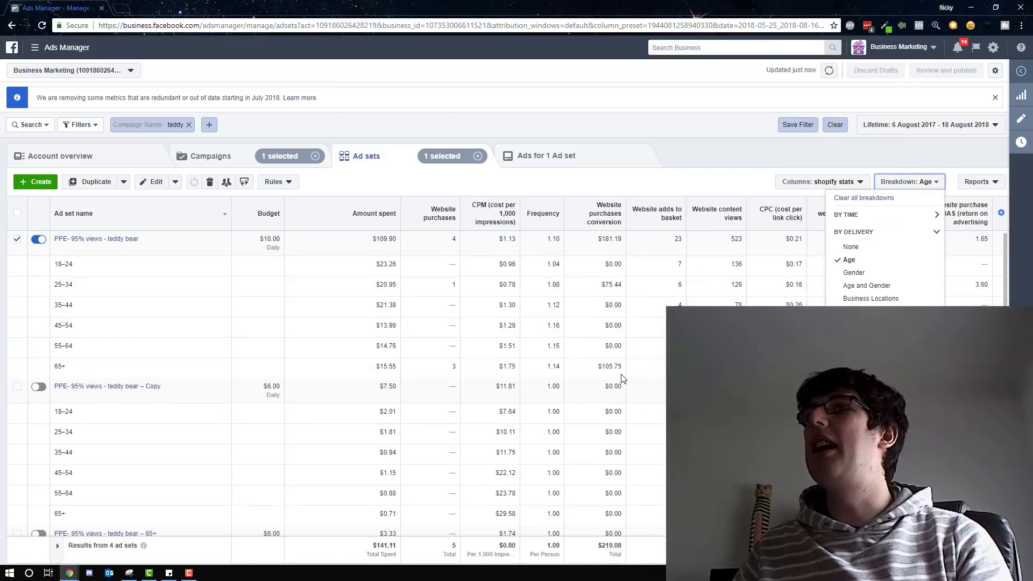
{"action": "left_click", "coordinate": [648, 416]}
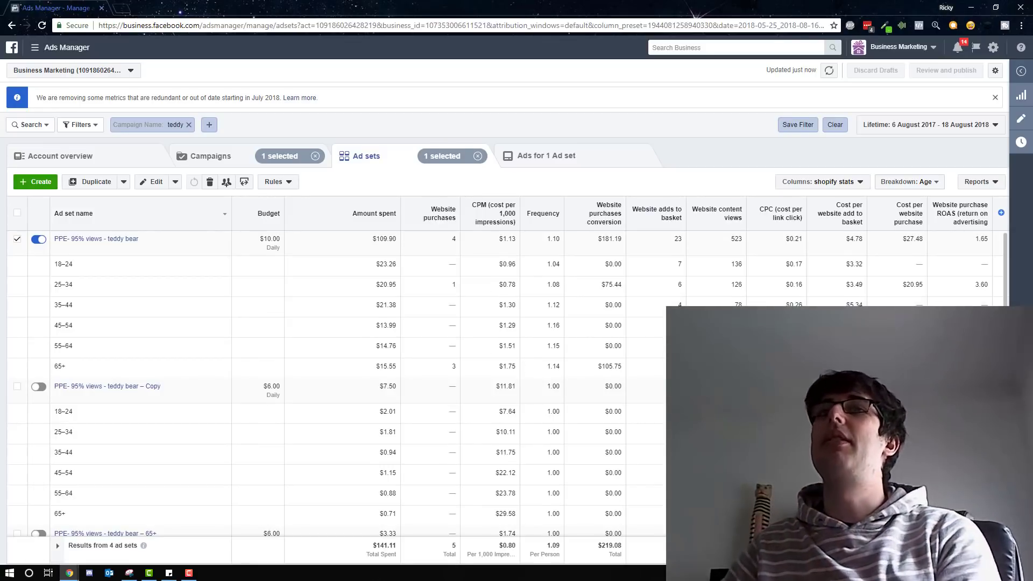
{"action": "left_click", "coordinate": [910, 181]}
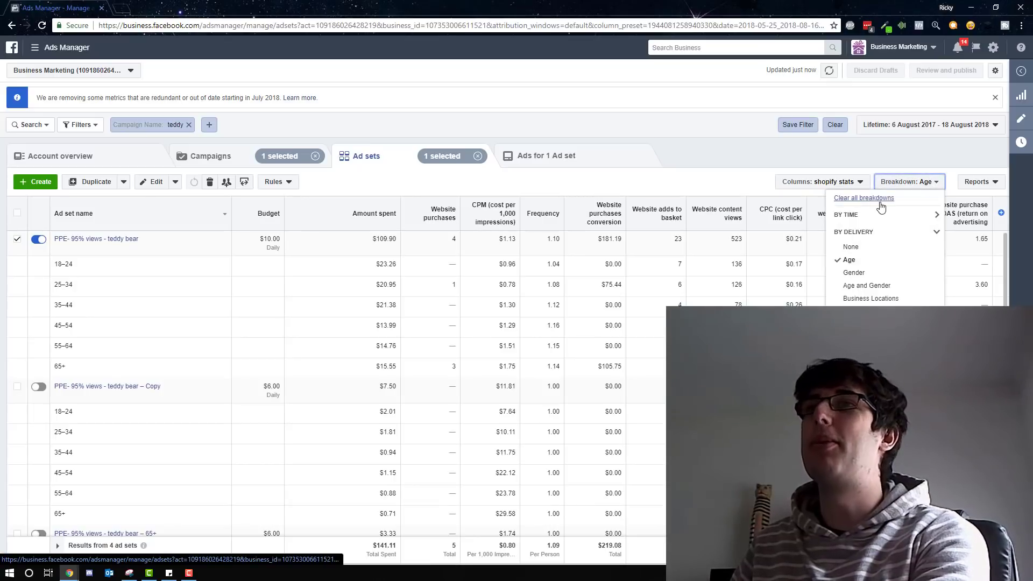
{"action": "left_click", "coordinate": [420, 485]}
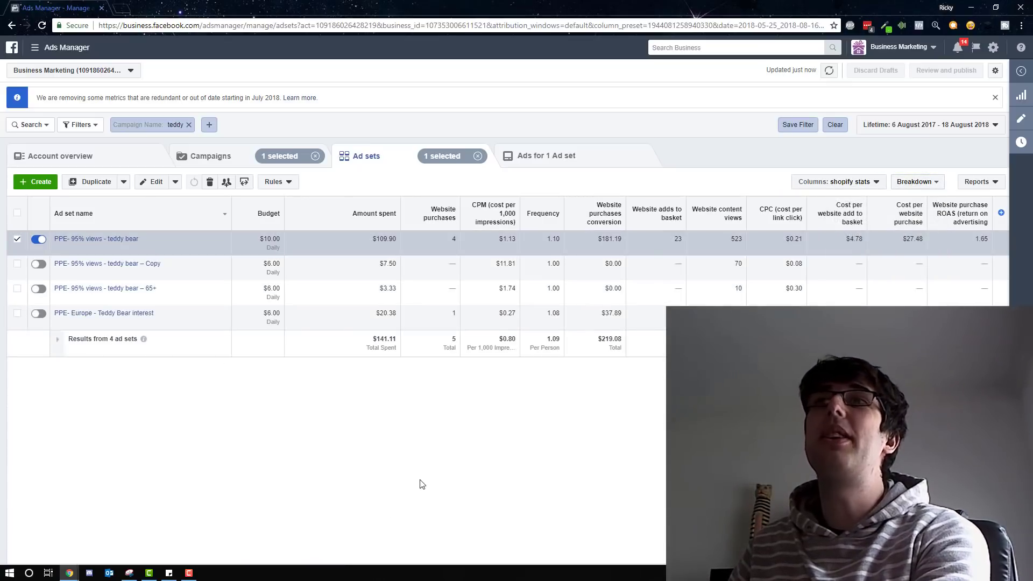
Return to the campaign list, check the total website purchases, and select the Purchase LLA Campaign - Teddy Bear row
{"action": "left_click", "coordinate": [211, 157]}
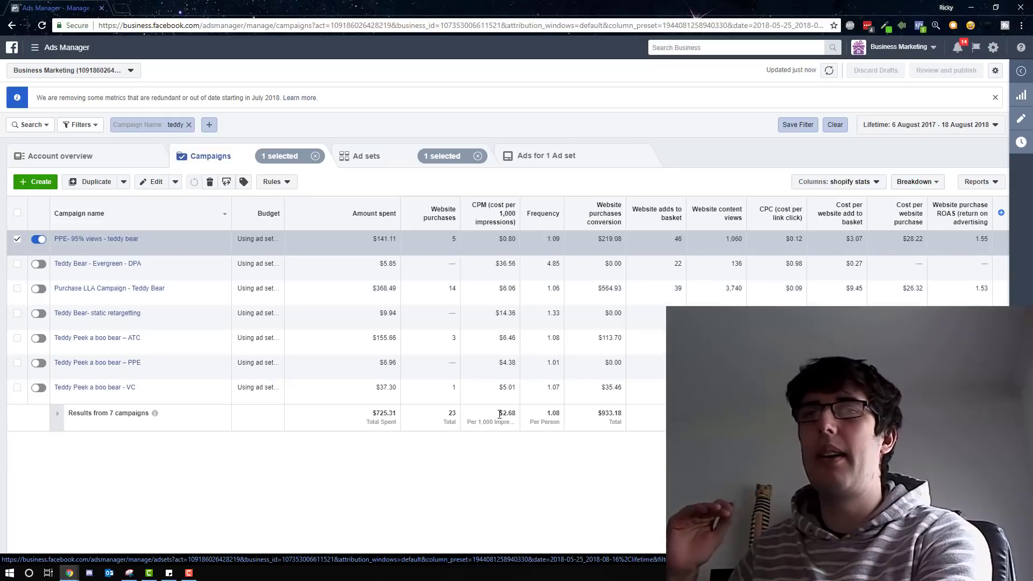
{"action": "double_click", "coordinate": [452, 413]}
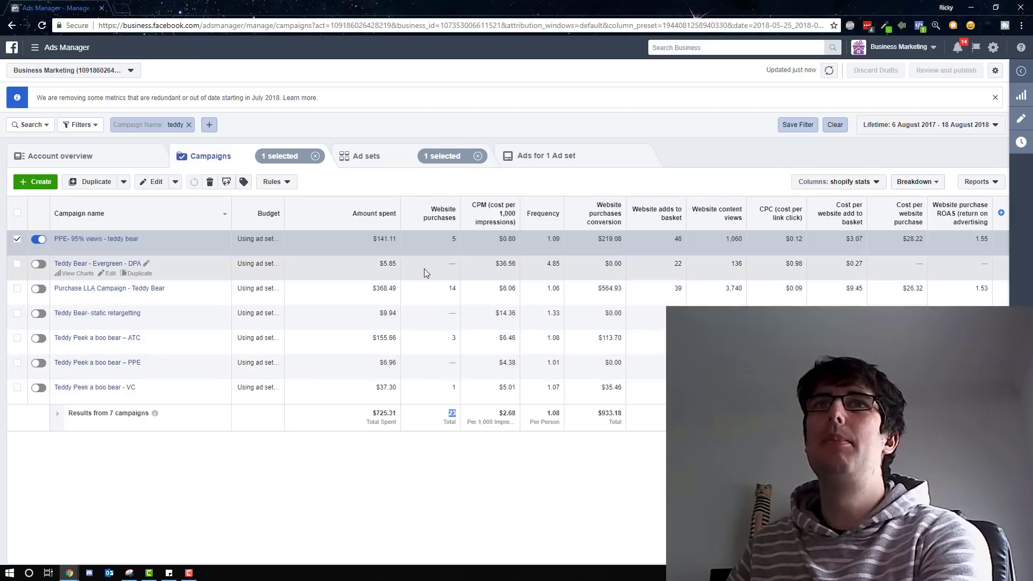
{"action": "left_click", "coordinate": [451, 288]}
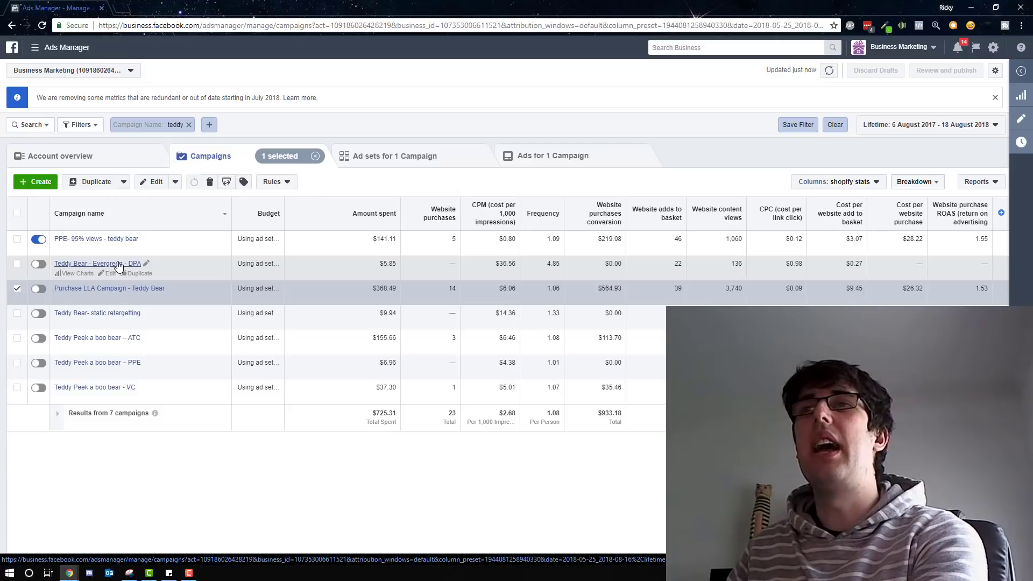
Open the Teddy Bear- static retargetting – Copy ad set's settings, examine its audience, placements and delivery options, and close the editor
{"action": "left_click", "coordinate": [105, 314]}
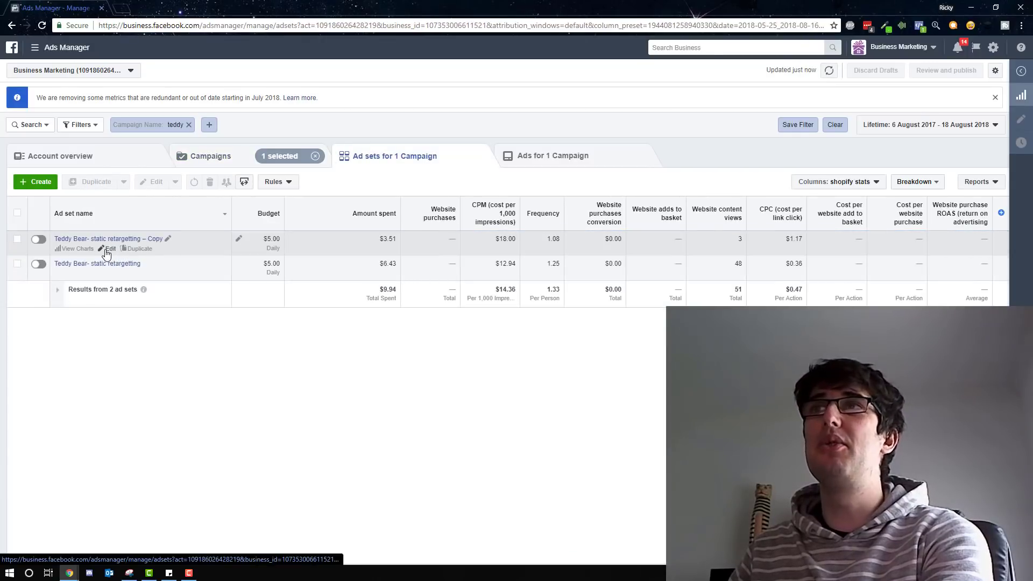
{"action": "left_click", "coordinate": [108, 248]}
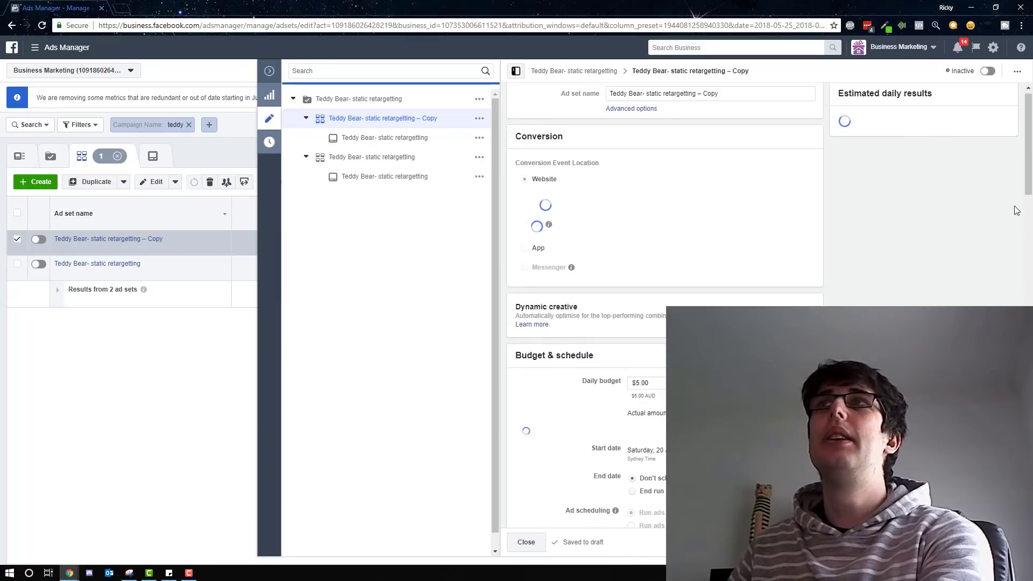
{"action": "scroll", "coordinate": [796, 258], "scroll_direction": "down", "scroll_amount": 5}
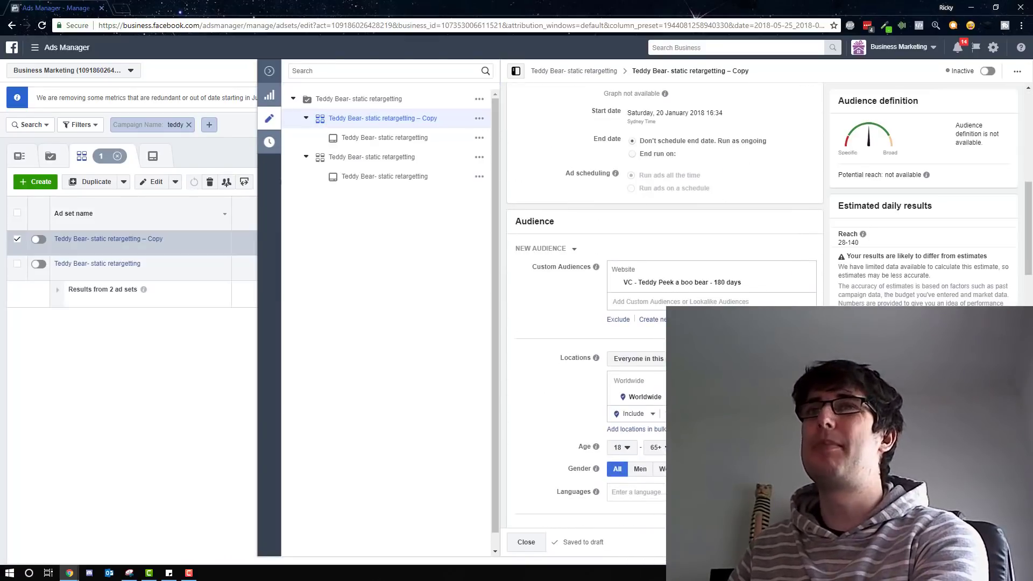
{"action": "scroll", "coordinate": [727, 285], "scroll_direction": "down", "scroll_amount": 6}
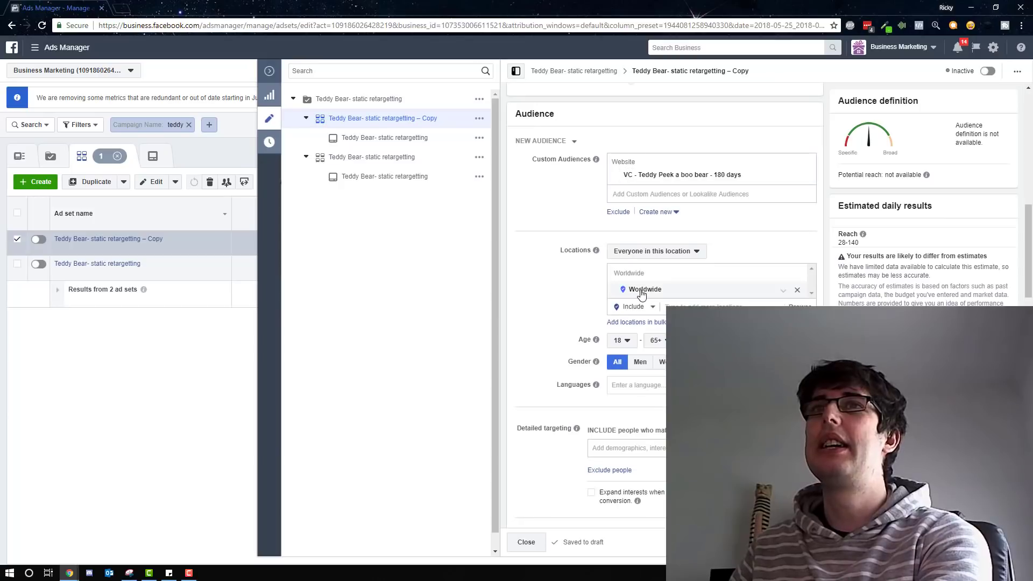
{"action": "scroll", "coordinate": [775, 232], "scroll_direction": "up", "scroll_amount": 6}
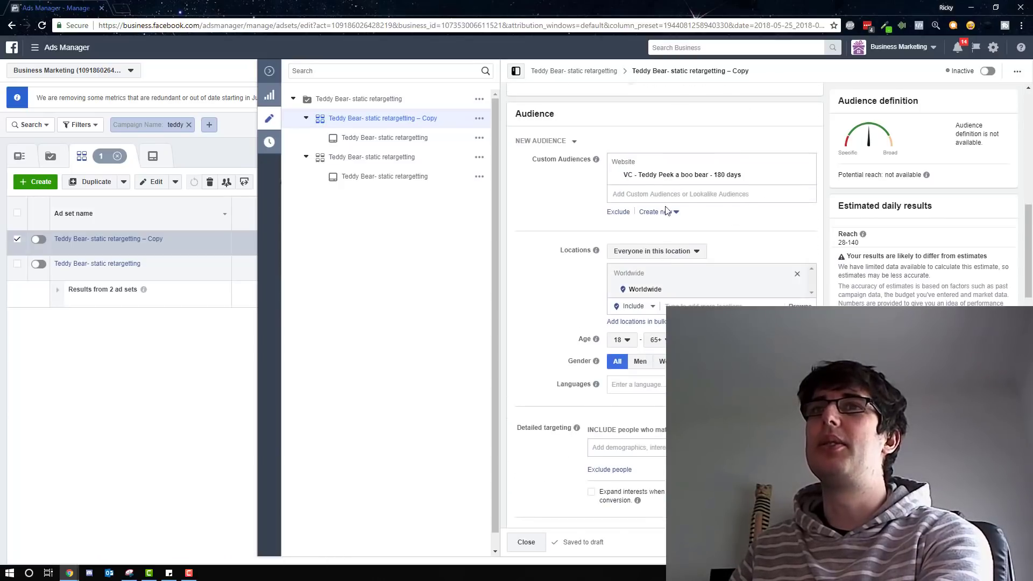
{"action": "scroll", "coordinate": [723, 284], "scroll_direction": "down", "scroll_amount": 10}
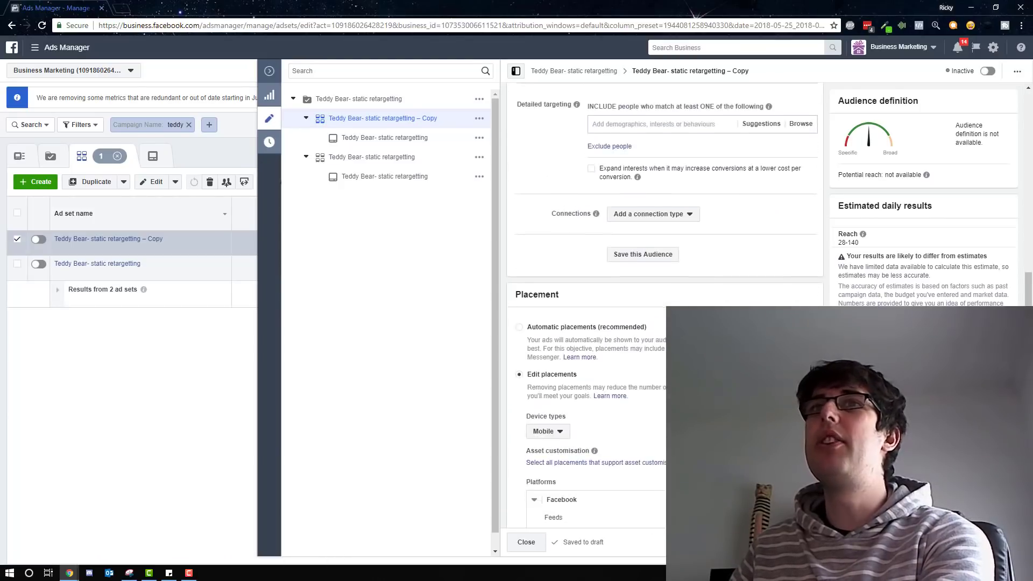
{"action": "scroll", "coordinate": [608, 354], "scroll_direction": "down", "scroll_amount": 3}
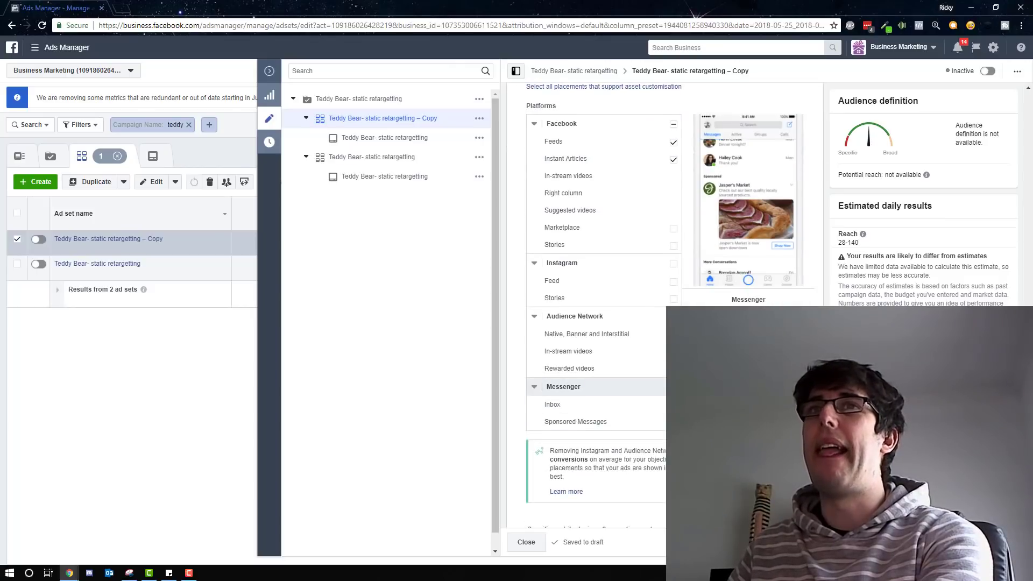
{"action": "scroll", "coordinate": [661, 305], "scroll_direction": "down", "scroll_amount": 6}
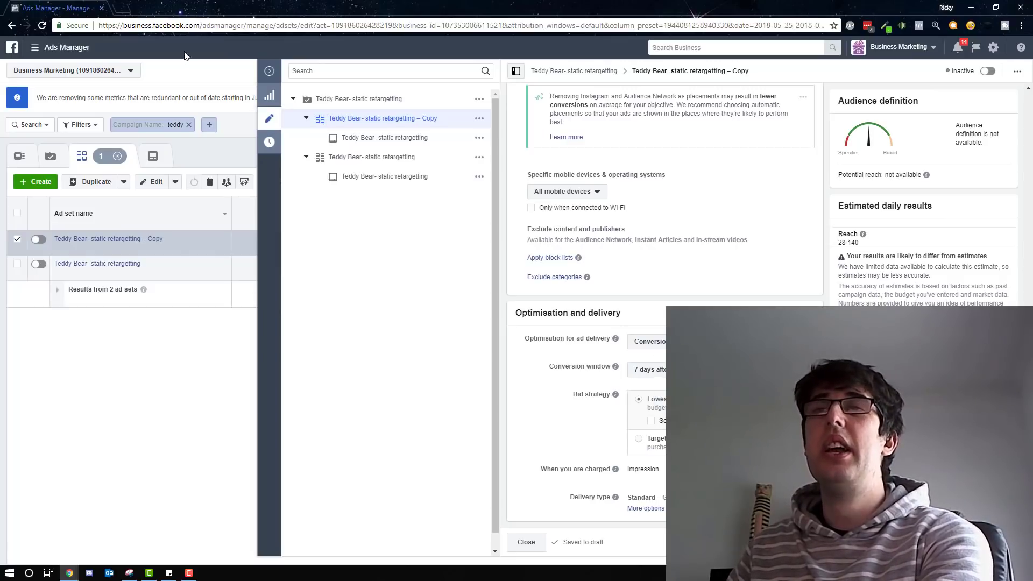
{"action": "left_click", "coordinate": [269, 71]}
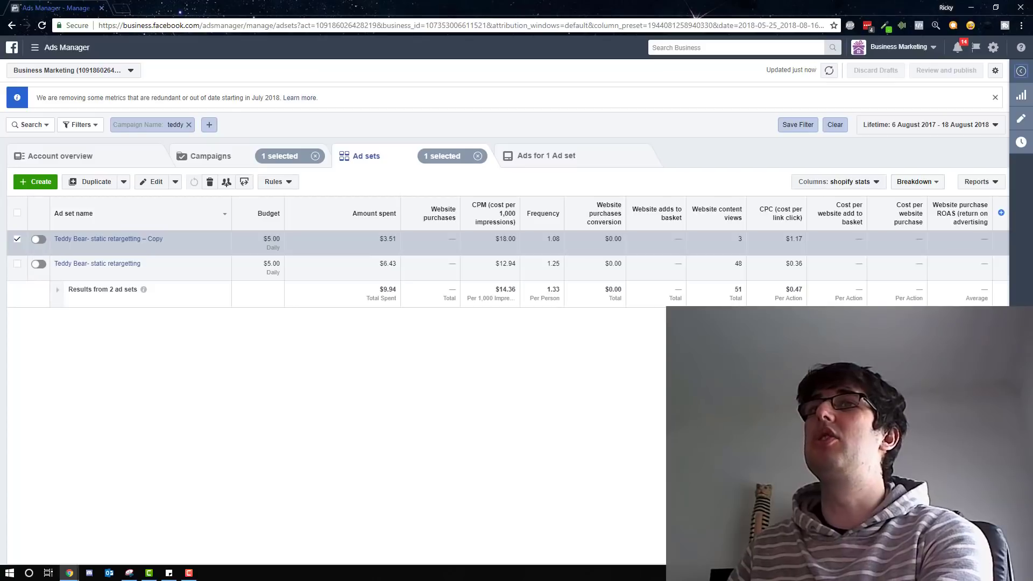
In the Teddy Peek a boo bear – ATC campaign, open the ads of the $7.50 "ATC US - M + W 18-65 online shopping/baby stores/teddy bear" ad set
{"action": "left_click", "coordinate": [222, 167]}
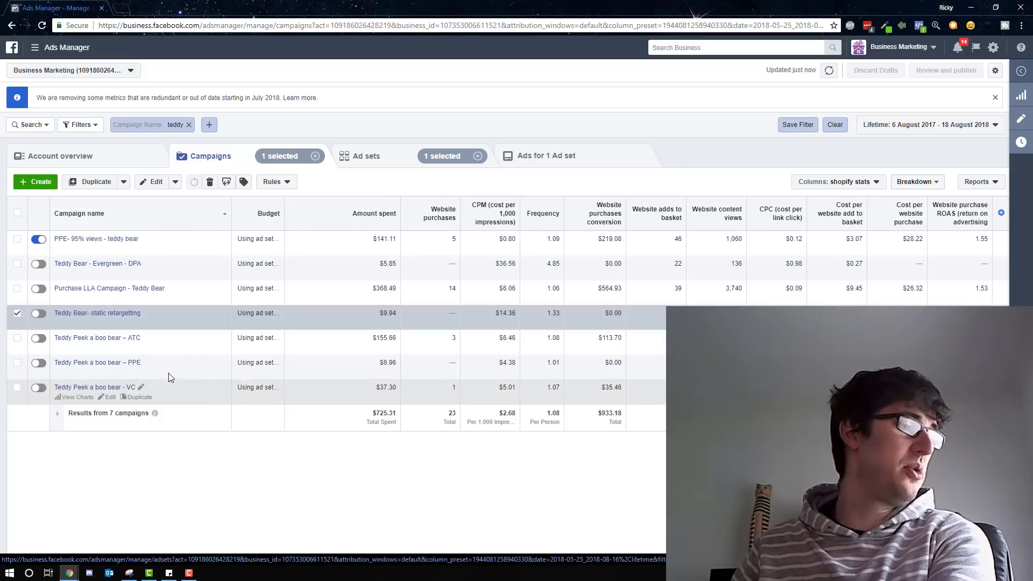
{"action": "left_click", "coordinate": [127, 341]}
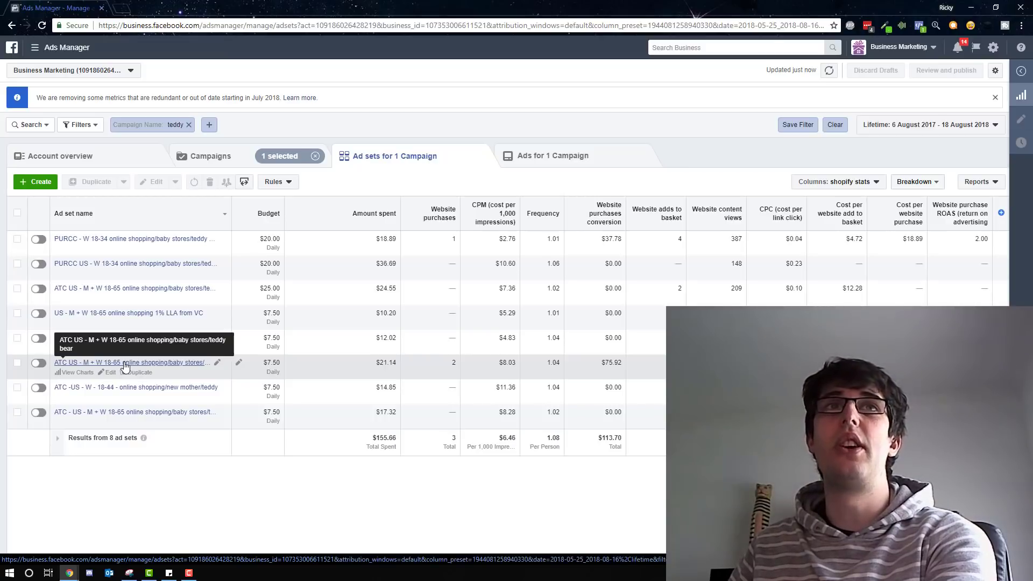
{"action": "left_click", "coordinate": [17, 363]}
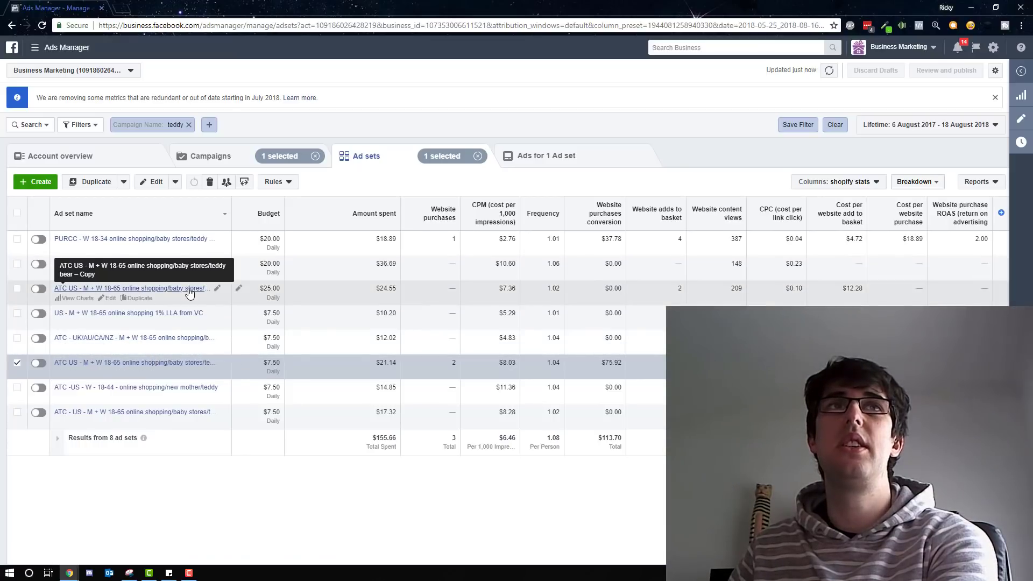
{"action": "left_click", "coordinate": [122, 369]}
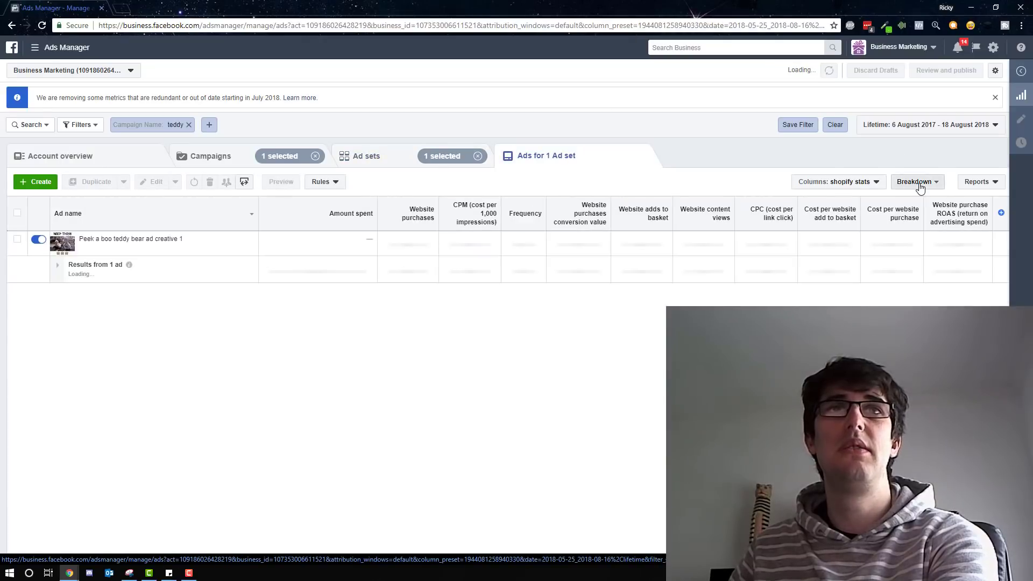
Break down the Peek a boo teddy bear ad creative 1 results by age
{"action": "left_click", "coordinate": [916, 182]}
{"action": "left_click", "coordinate": [906, 285]}
{"action": "left_click", "coordinate": [861, 249]}
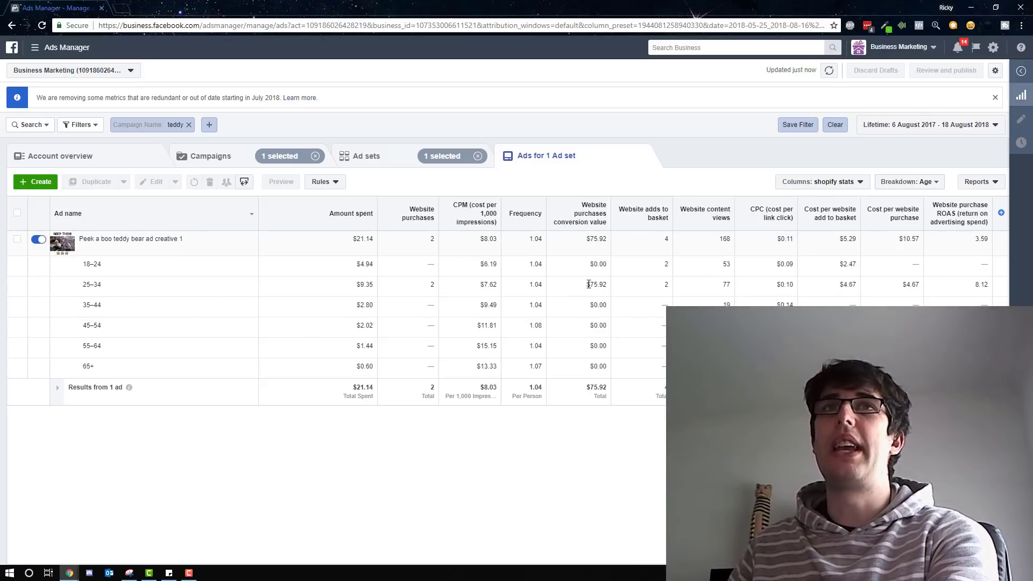
Examine the ad's conversion value and cost per link click for ages 25–34, and the amount spent on ages 55–64
{"action": "left_click_drag", "start_coordinate": [591, 284], "coordinate": [707, 287]}
{"action": "left_click", "coordinate": [706, 315]}
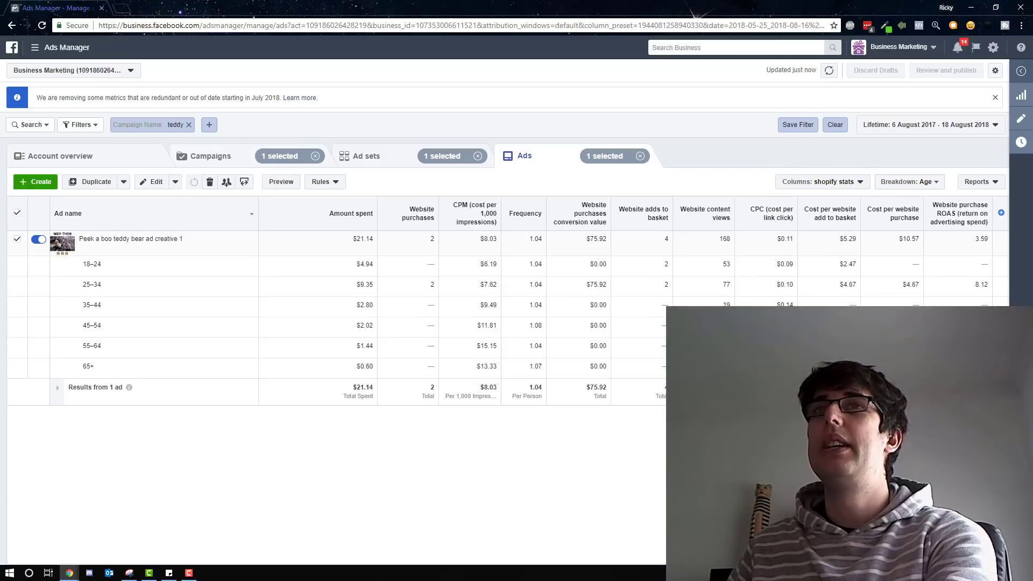
{"action": "double_click", "coordinate": [787, 284]}
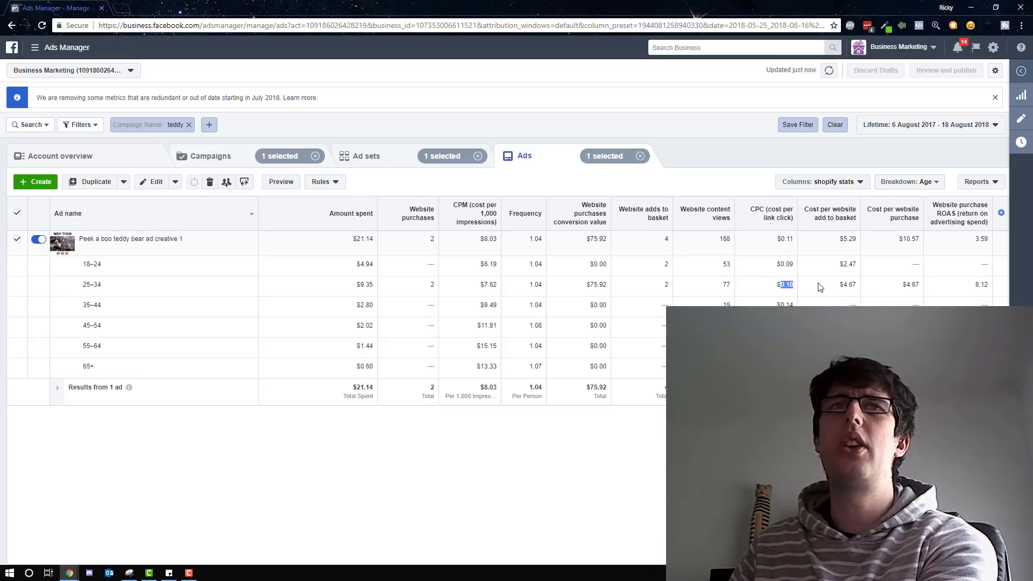
{"action": "left_click", "coordinate": [786, 285]}
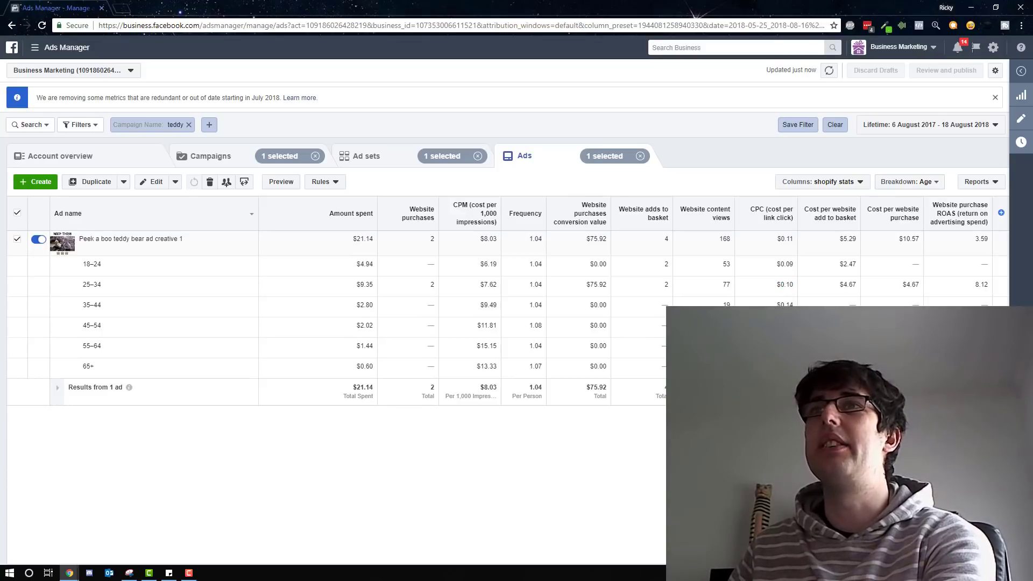
{"action": "left_click_drag", "start_coordinate": [510, 350], "coordinate": [564, 351]}
{"action": "left_click", "coordinate": [406, 361]}
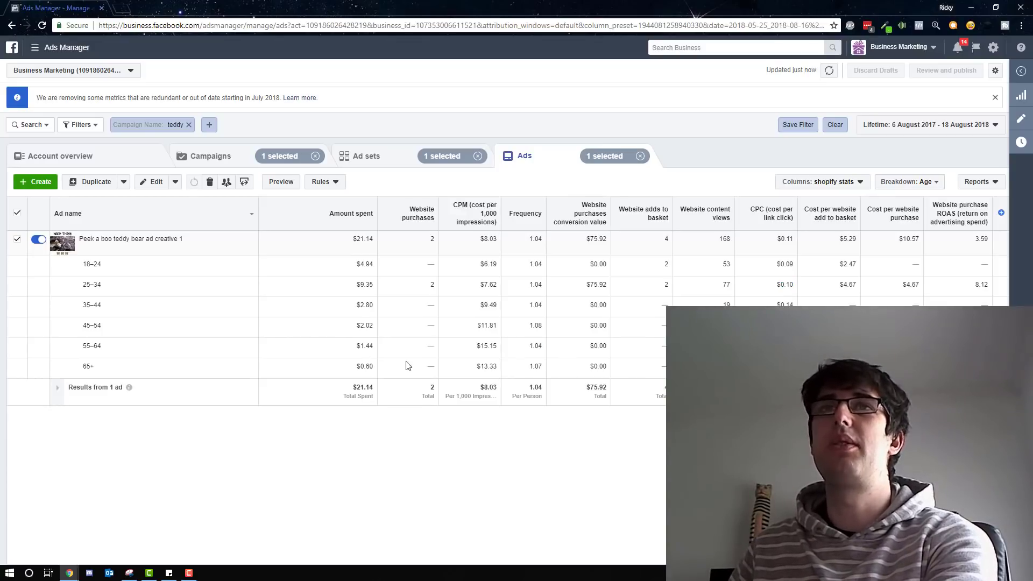
{"action": "double_click", "coordinate": [371, 347]}
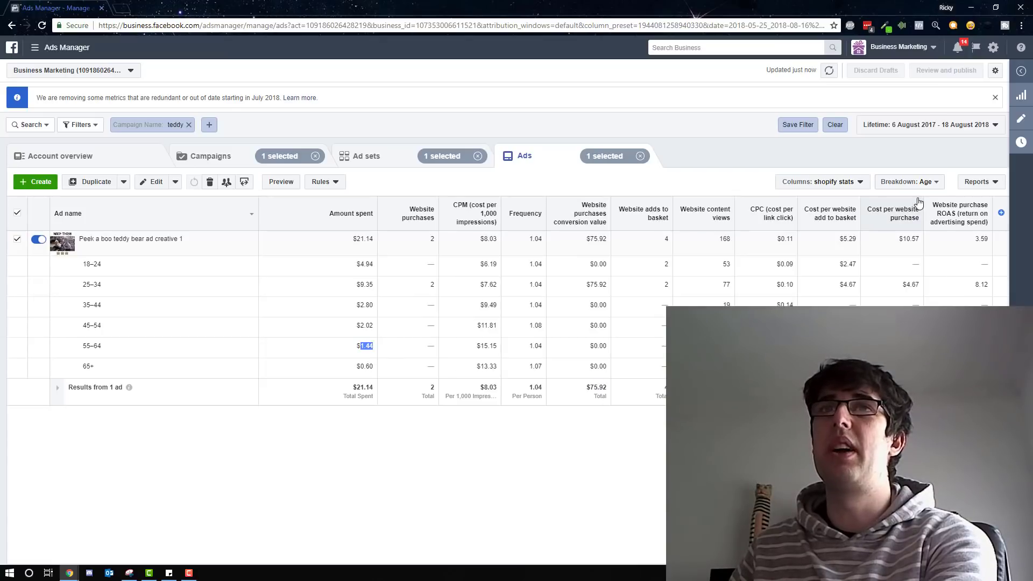
Switch the ad's results breakdown from age to country
{"action": "left_click", "coordinate": [901, 184]}
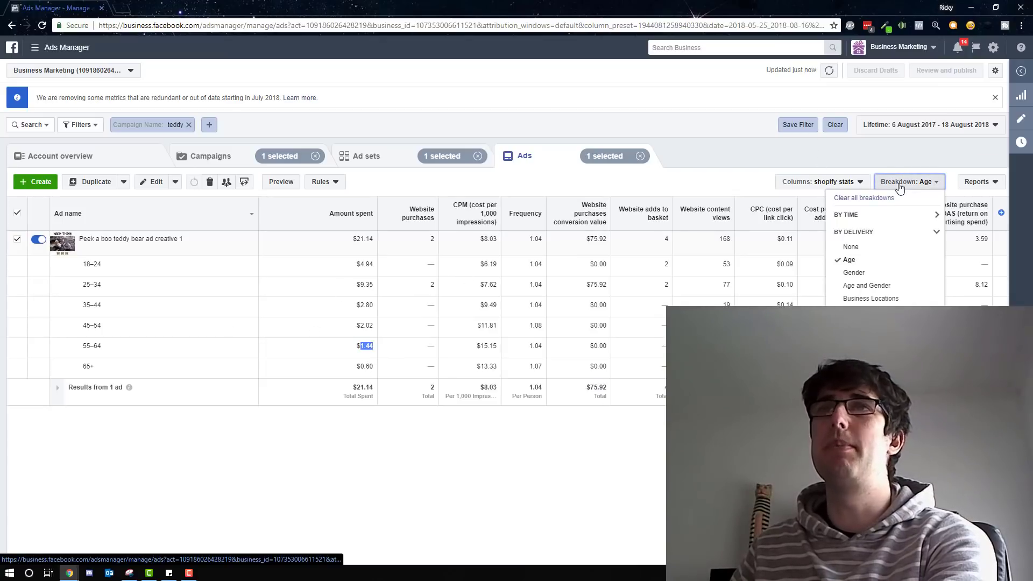
{"action": "left_click", "coordinate": [857, 312]}
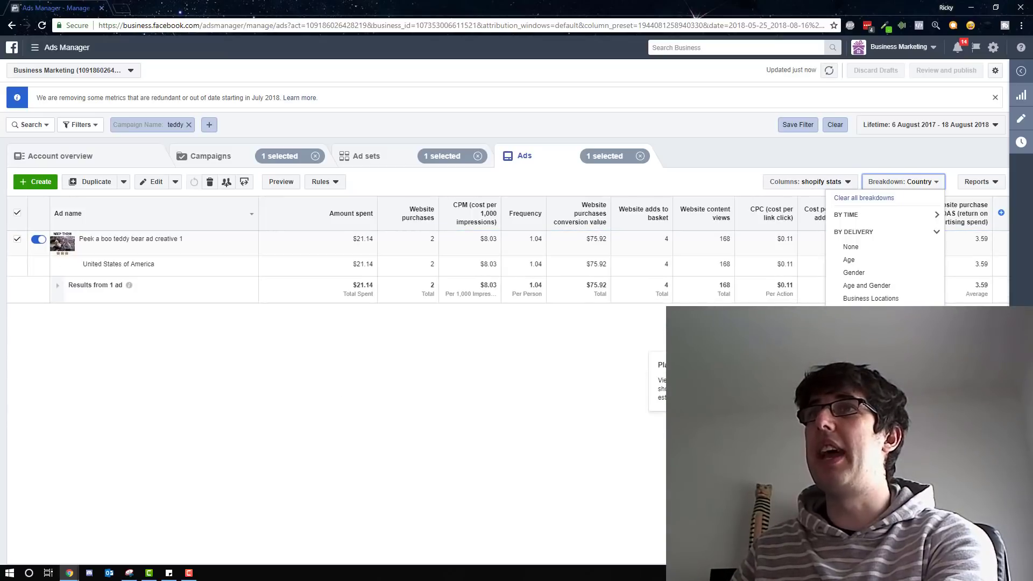
Break down the Peek a boo teddy bear ad creative 1 results by impression device, followed by platform
{"action": "left_click", "coordinate": [868, 351]}
{"action": "left_click", "coordinate": [556, 463]}
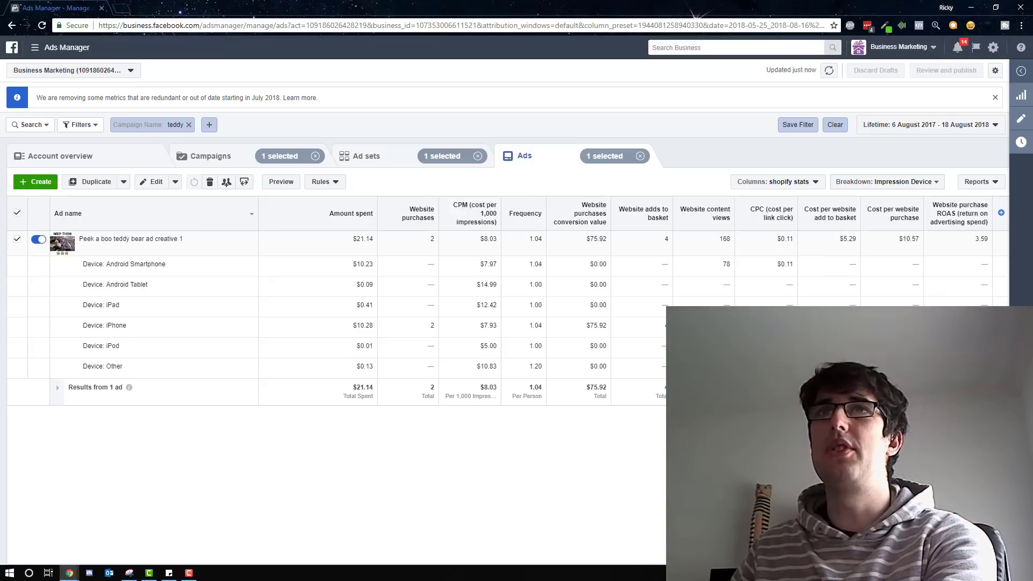
{"action": "left_click", "coordinate": [909, 182]}
{"action": "left_click", "coordinate": [868, 364]}
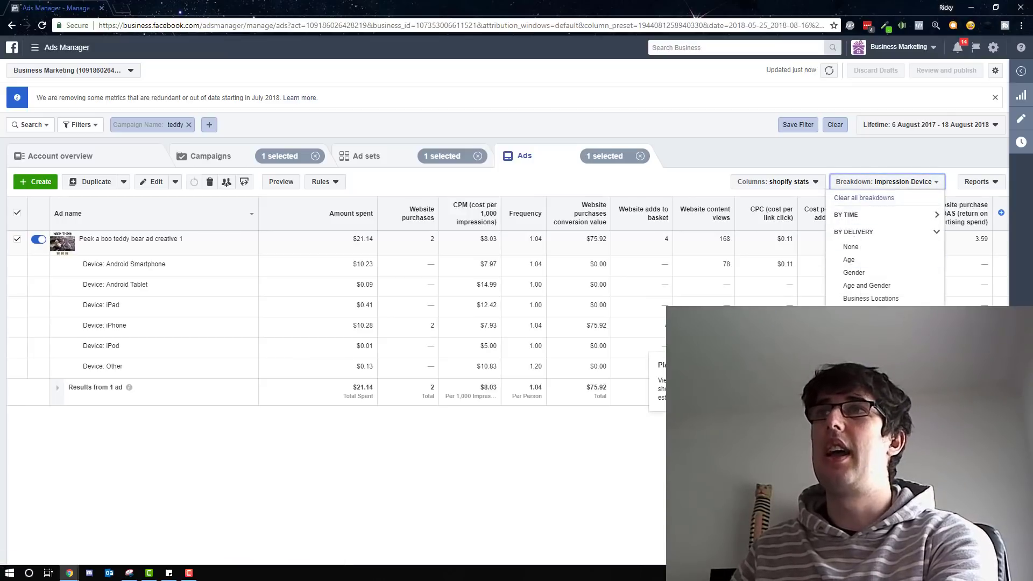
{"action": "left_click", "coordinate": [560, 450]}
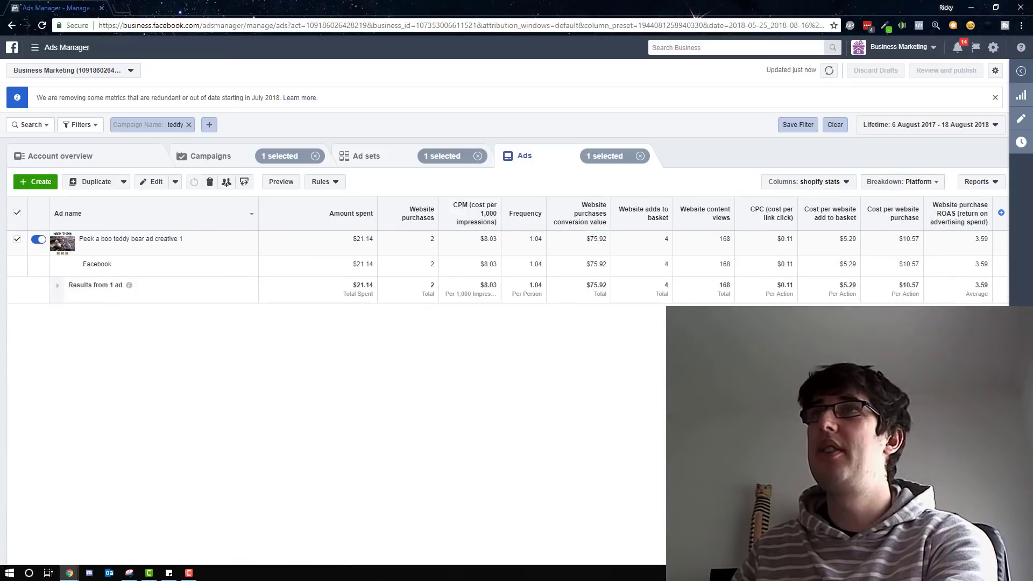
Clear the ad's breakdown and view the settings of the "PURCC - W 18-34 online shopping/baby stores/teddy bear" ad set
{"action": "left_click", "coordinate": [909, 183]}
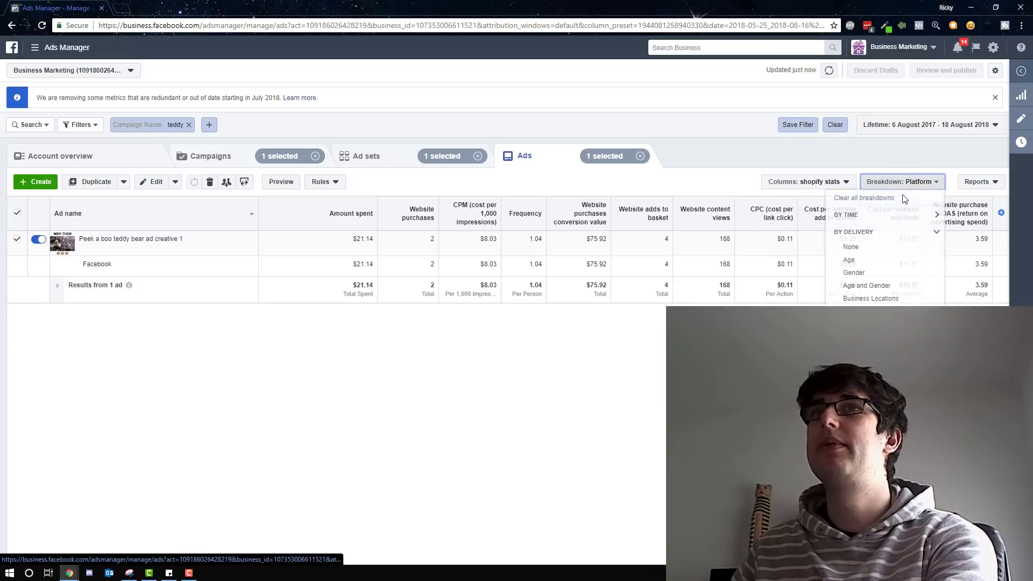
{"action": "left_click", "coordinate": [884, 200]}
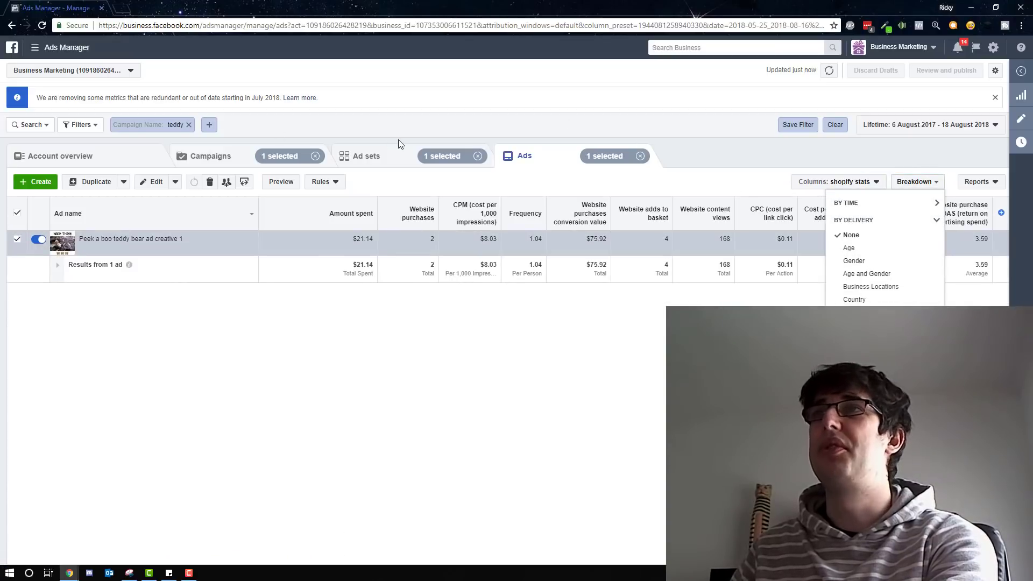
{"action": "left_click", "coordinate": [369, 164]}
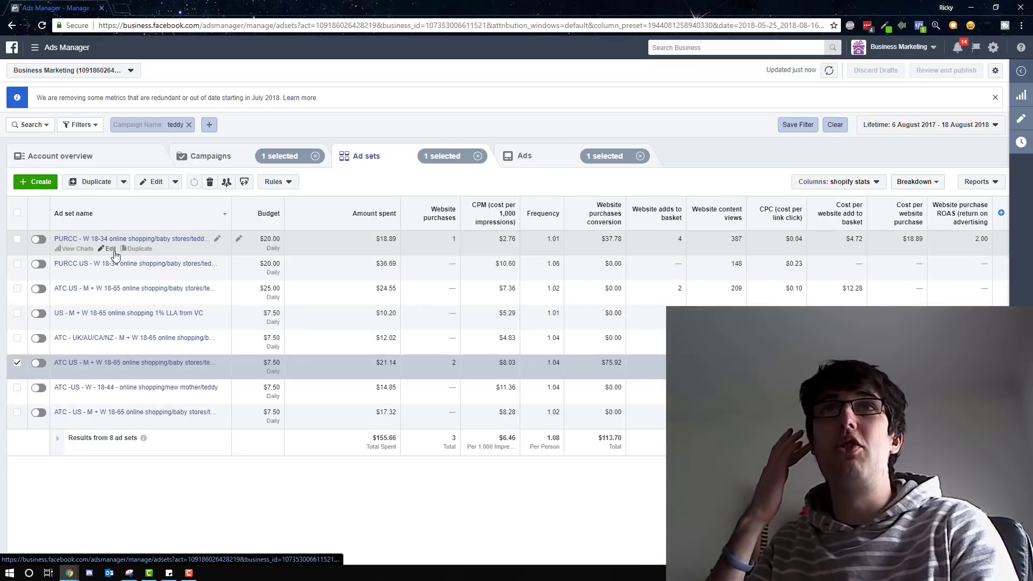
{"action": "left_click", "coordinate": [108, 250]}
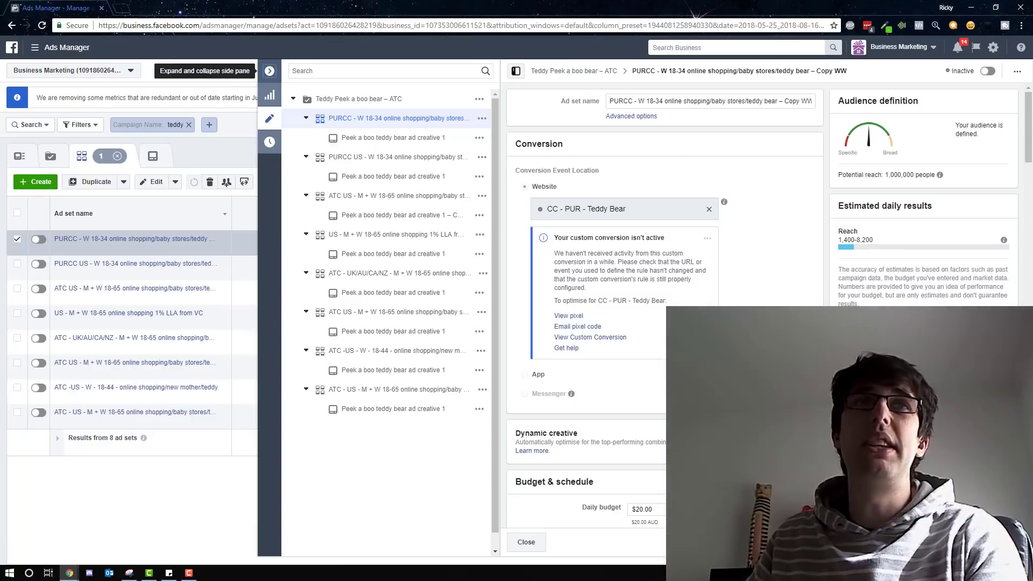
{"action": "left_click", "coordinate": [270, 71]}
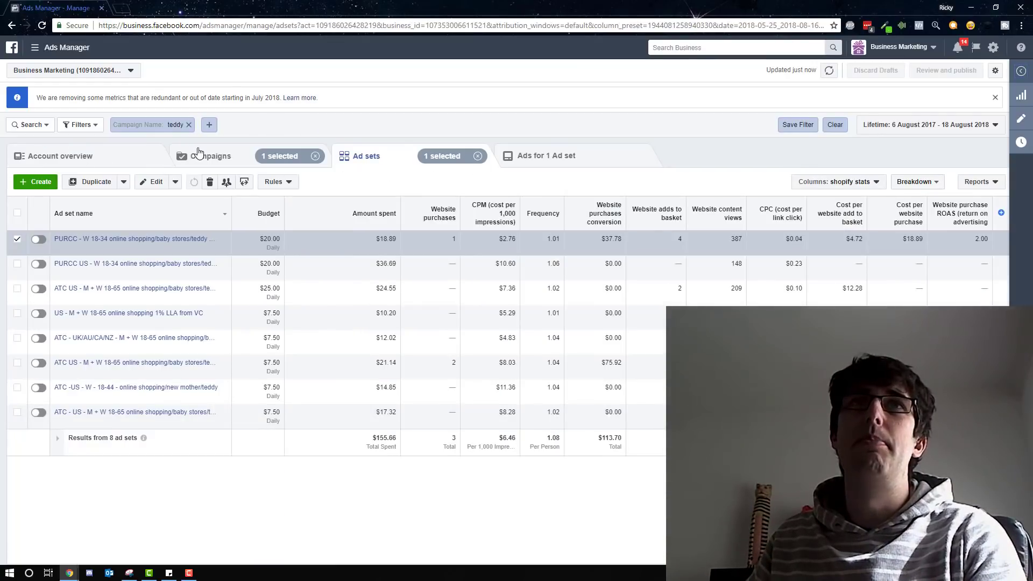
Open the ad sets of the Purchase LLA Campaign - Teddy Bear campaign and look through the list
{"action": "left_click", "coordinate": [199, 153]}
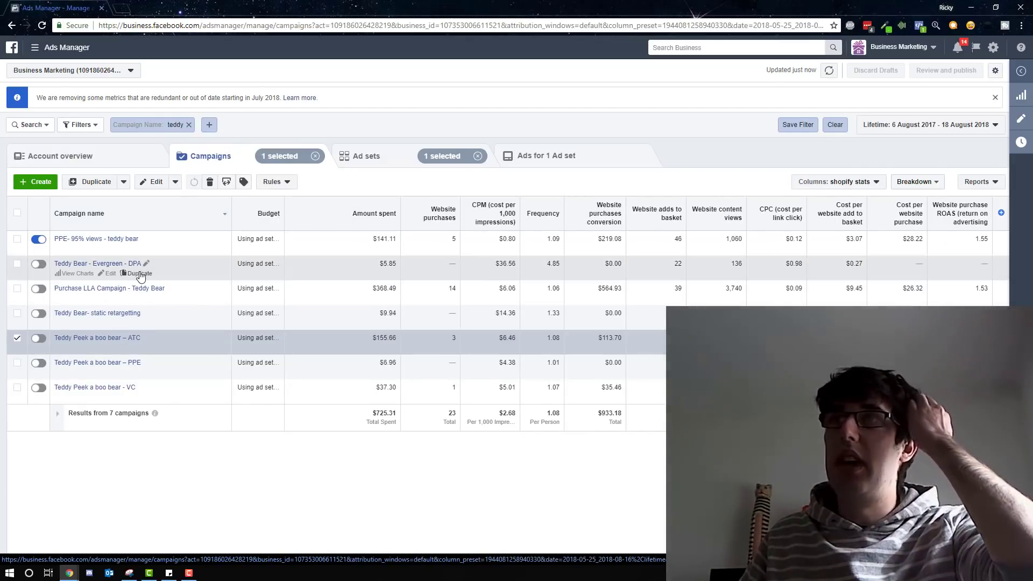
{"action": "left_click", "coordinate": [135, 289]}
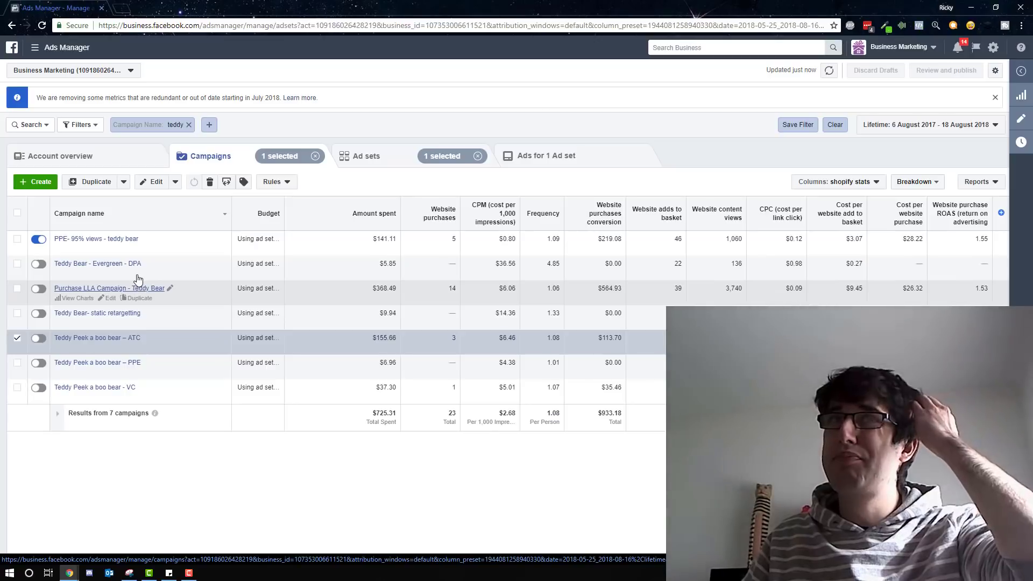
{"action": "scroll", "coordinate": [639, 370], "scroll_direction": "down", "scroll_amount": 5}
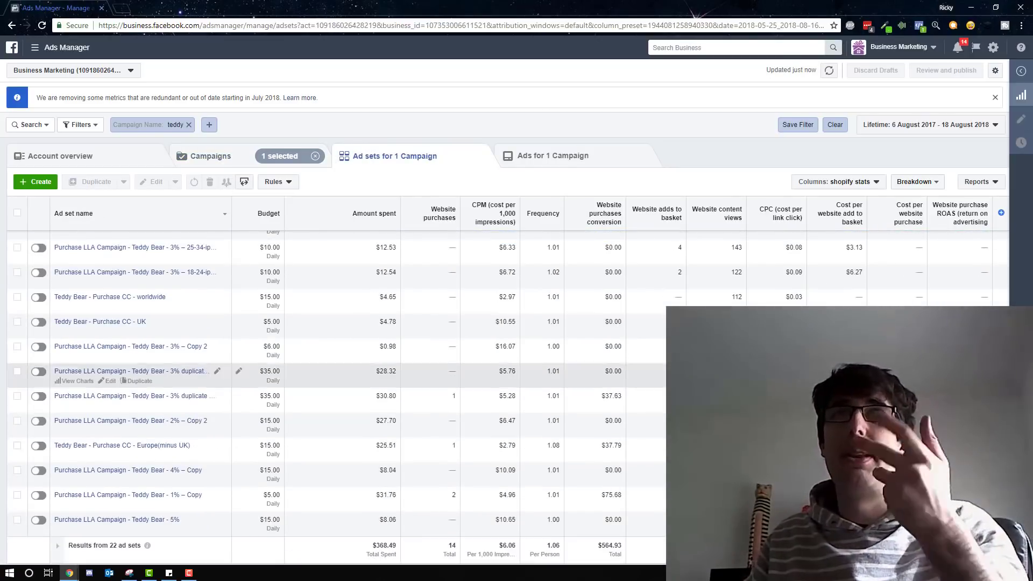
{"action": "scroll", "coordinate": [238, 412], "scroll_direction": "up", "scroll_amount": 5}
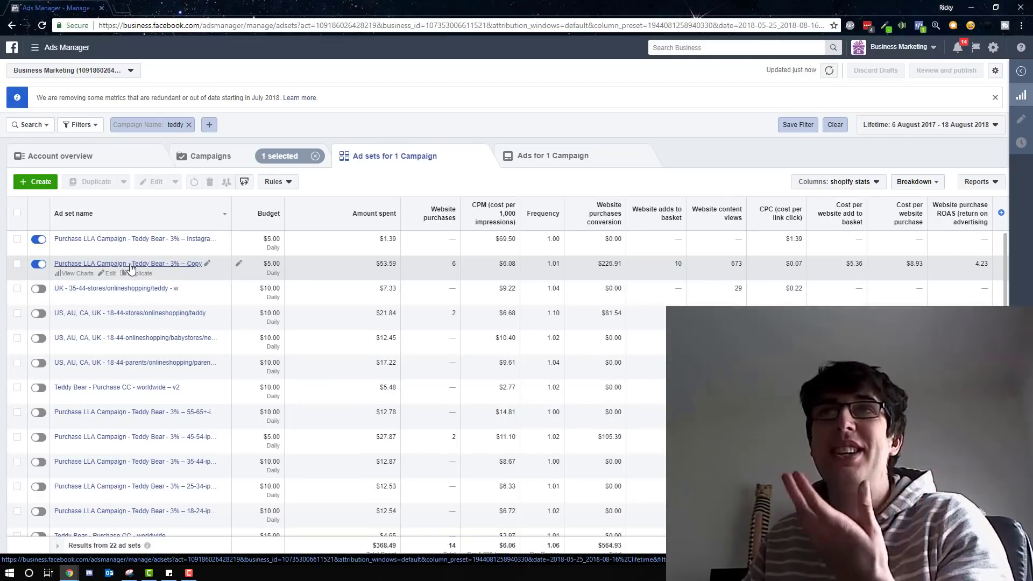
Examine the CPM and cost per link click of the "3% – Copy" ad set, and the amount spent on the "3% – 45-54-iphone – Copy 3" ad set
{"action": "left_click_drag", "start_coordinate": [499, 263], "coordinate": [508, 266]}
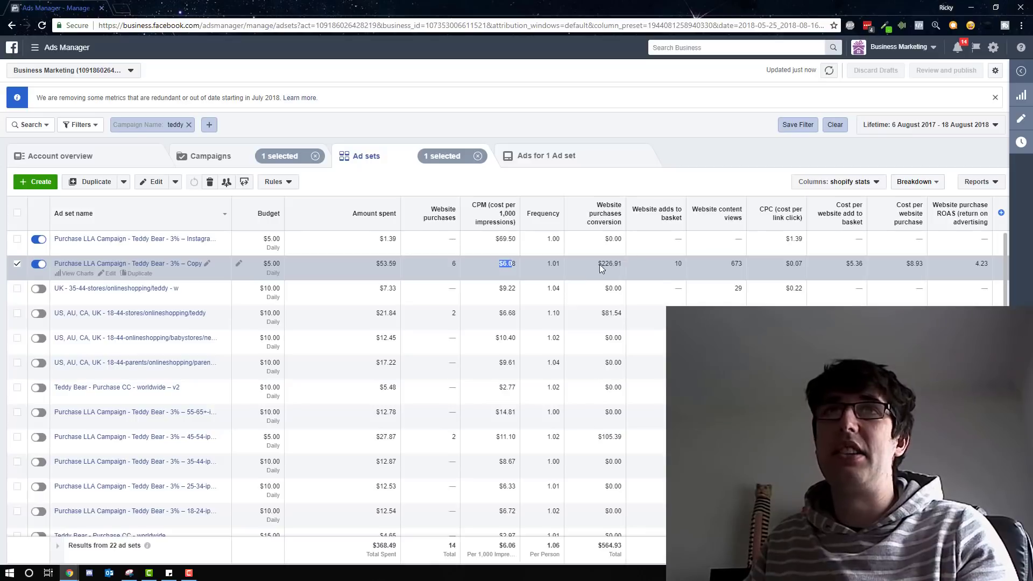
{"action": "left_click_drag", "start_coordinate": [795, 263], "coordinate": [799, 261]}
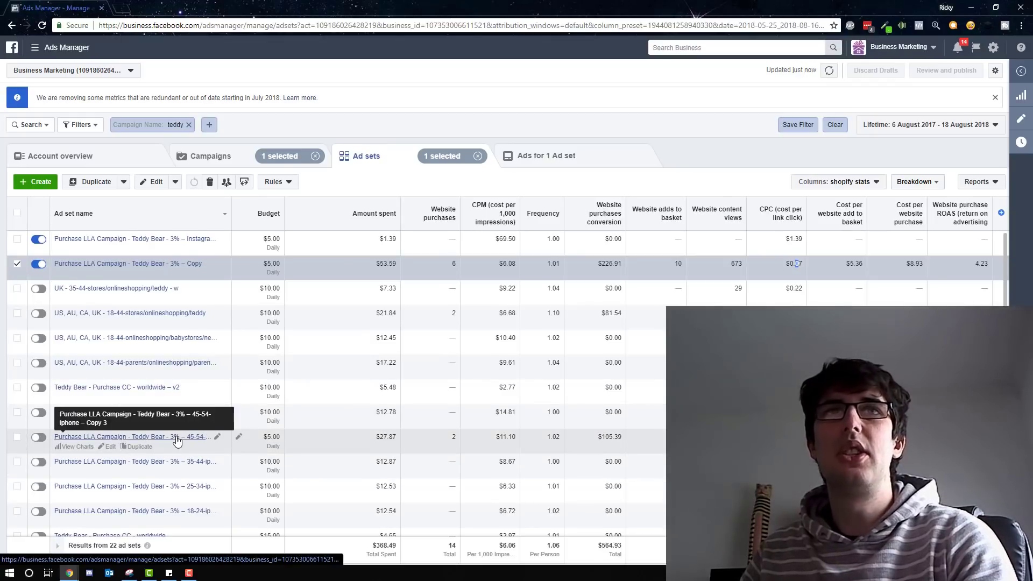
{"action": "scroll", "coordinate": [194, 431], "scroll_direction": "down", "scroll_amount": 1}
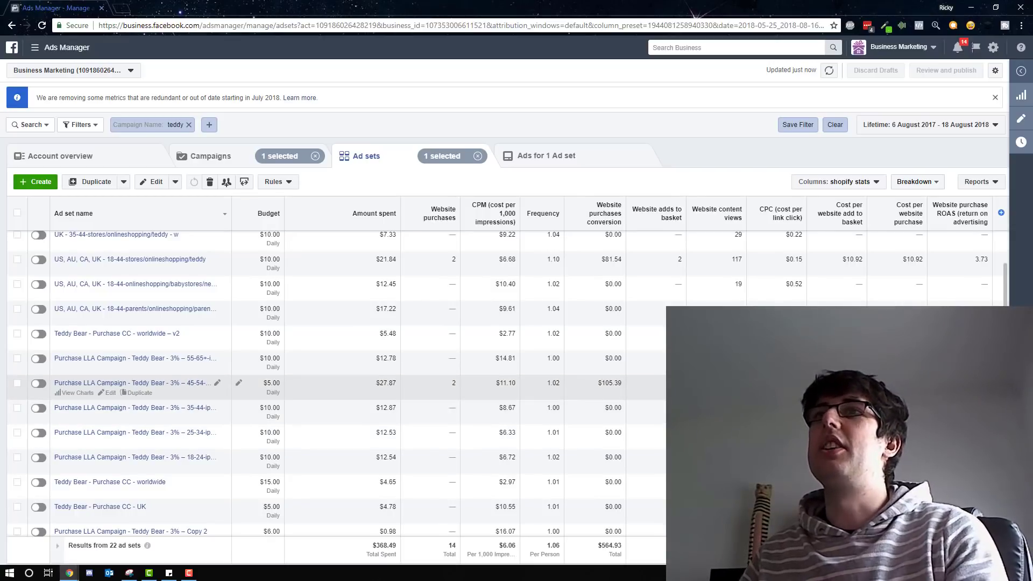
{"action": "left_click", "coordinate": [608, 390]}
{"action": "scroll", "coordinate": [608, 390], "scroll_direction": "up", "scroll_amount": 1}
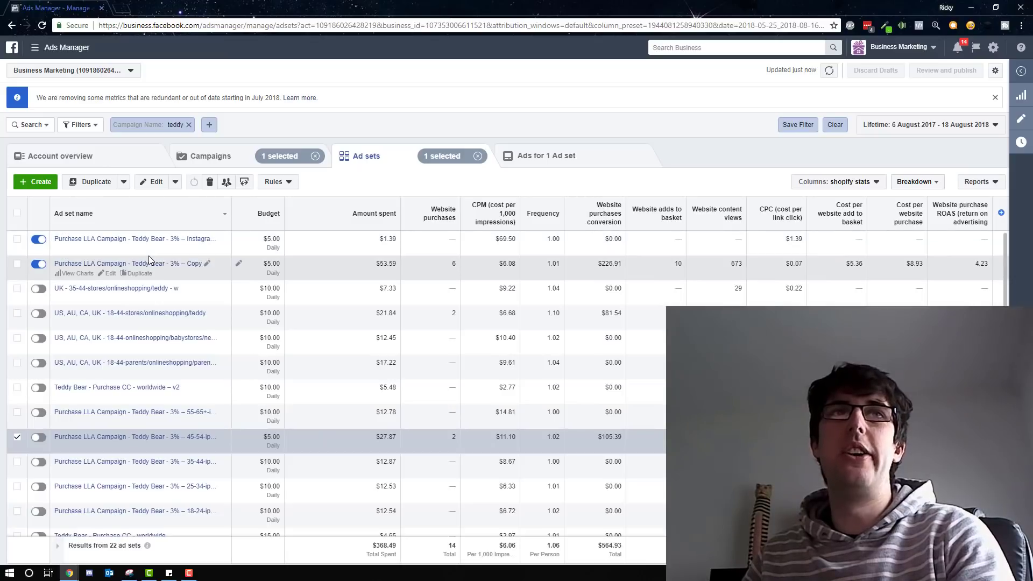
{"action": "left_click_drag", "start_coordinate": [383, 437], "coordinate": [401, 439]}
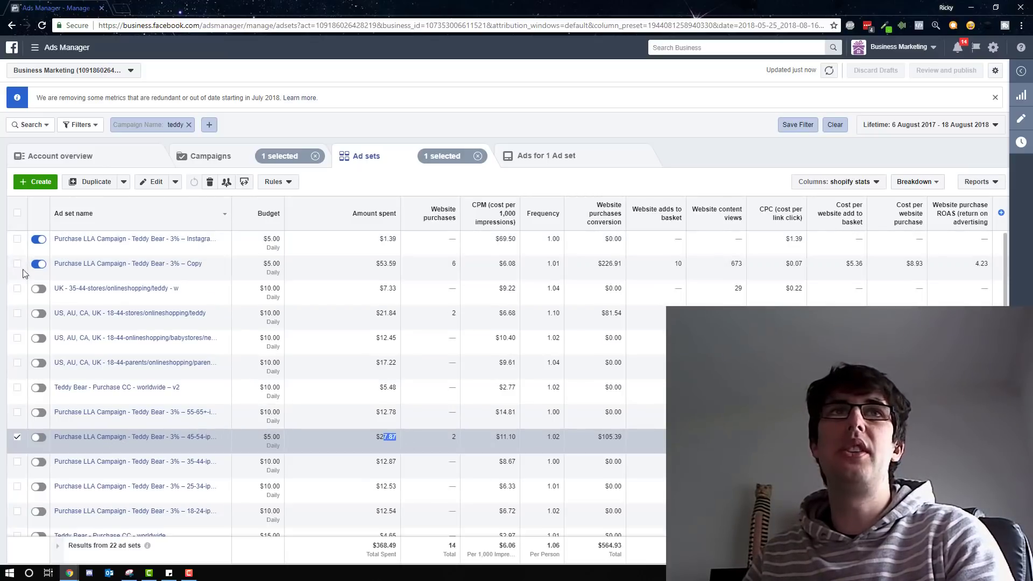
Open the ads of the "Purchase LLA Campaign - Teddy Bear - 3% – Copy" ad set and break down their results by age
{"action": "left_click", "coordinate": [903, 182]}
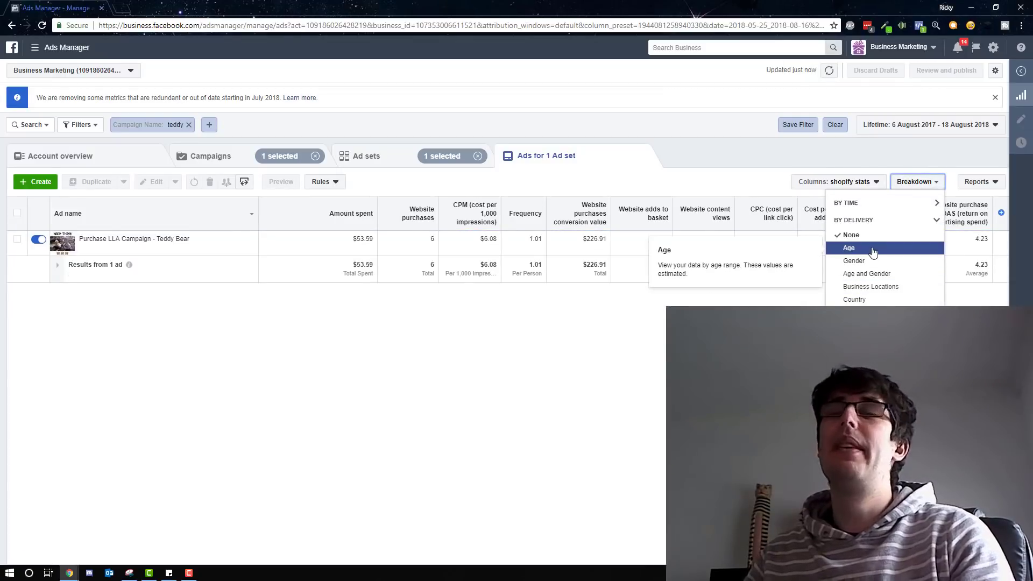
{"action": "left_click", "coordinate": [856, 248]}
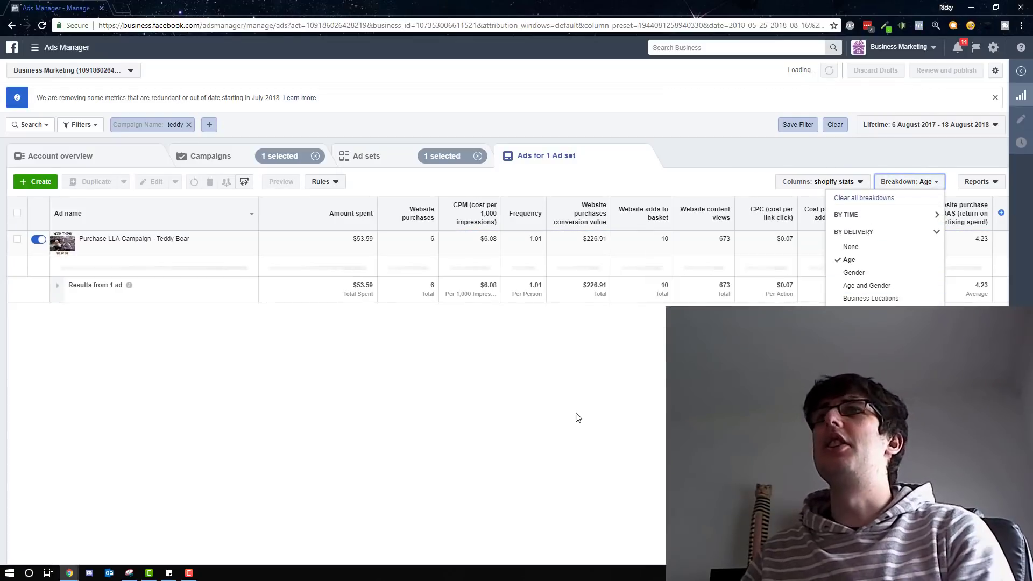
{"action": "left_click", "coordinate": [607, 429]}
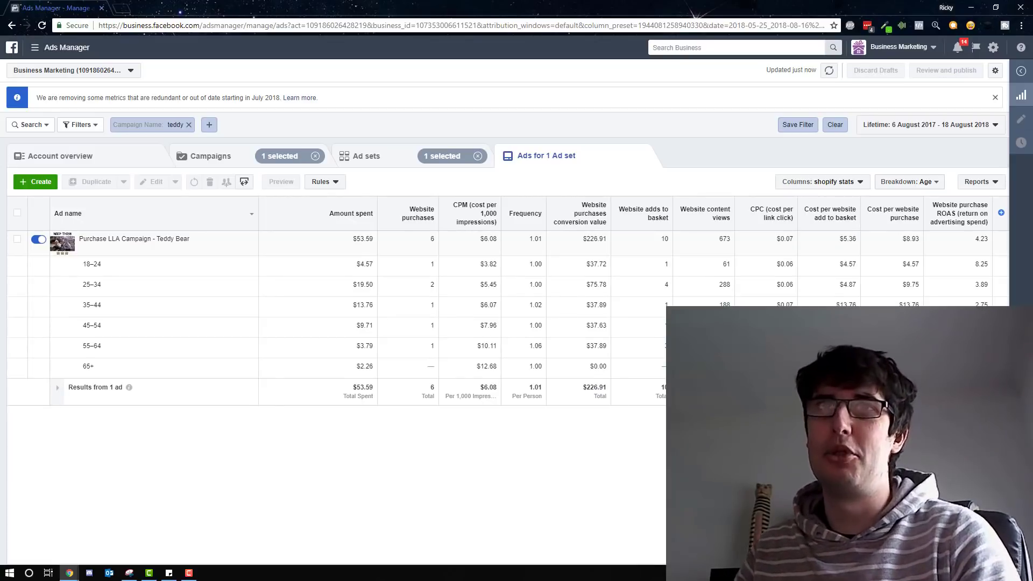
Select the Purchase LLA Campaign - Teddy Bear ad and switch its breakdown to gender, followed by platform
{"action": "left_click", "coordinate": [18, 239]}
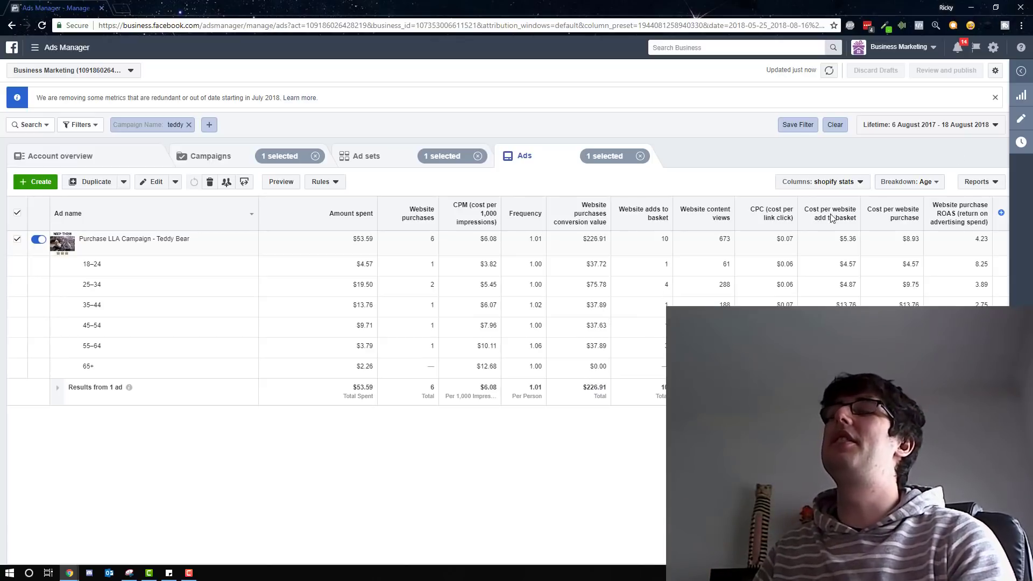
{"action": "left_click", "coordinate": [922, 181]}
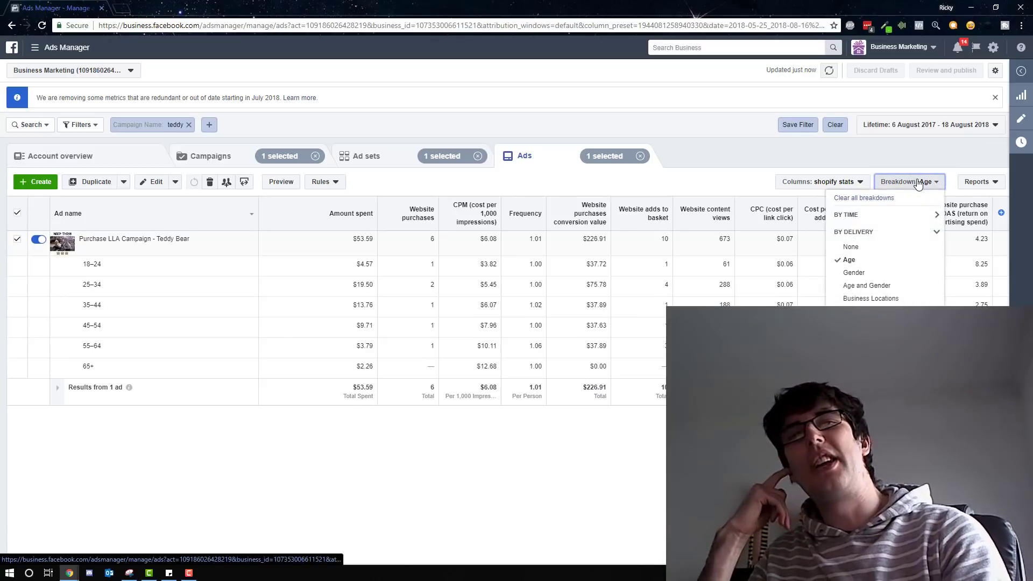
{"action": "left_click", "coordinate": [896, 273]}
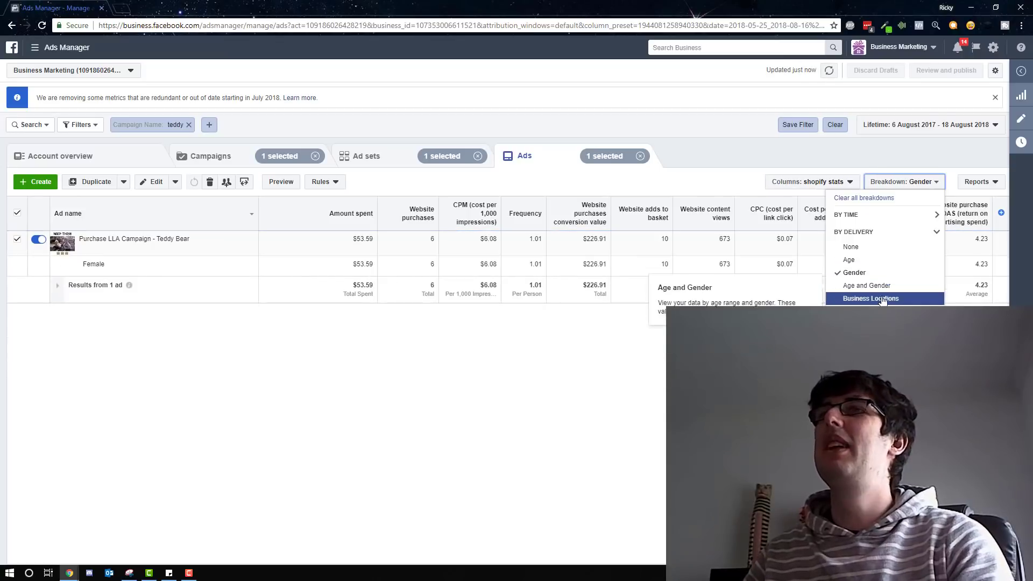
{"action": "left_click", "coordinate": [872, 364]}
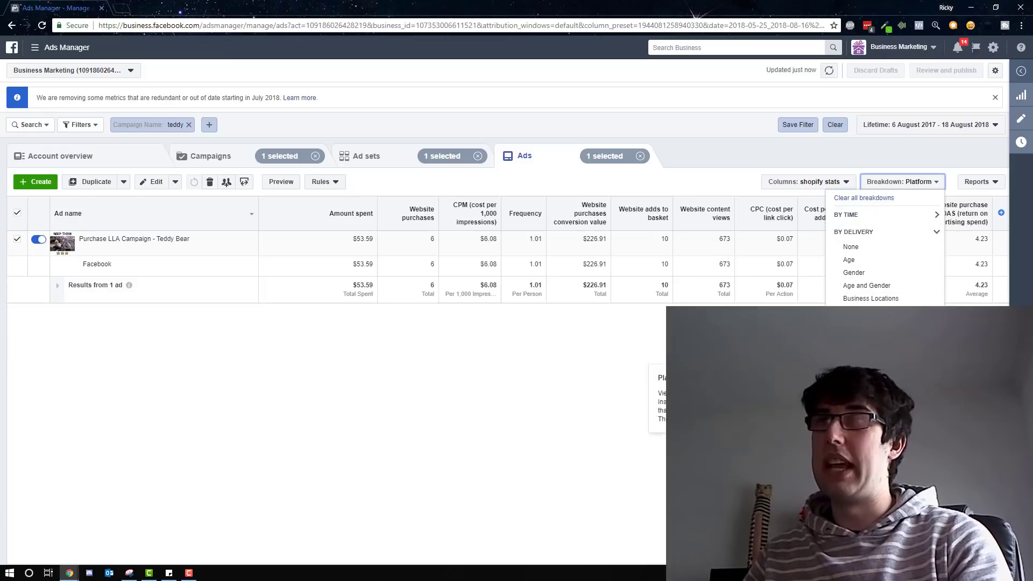
Clear the ad's breakdown and return to the Purchase LLA campaign's ad sets
{"action": "left_click", "coordinate": [856, 198]}
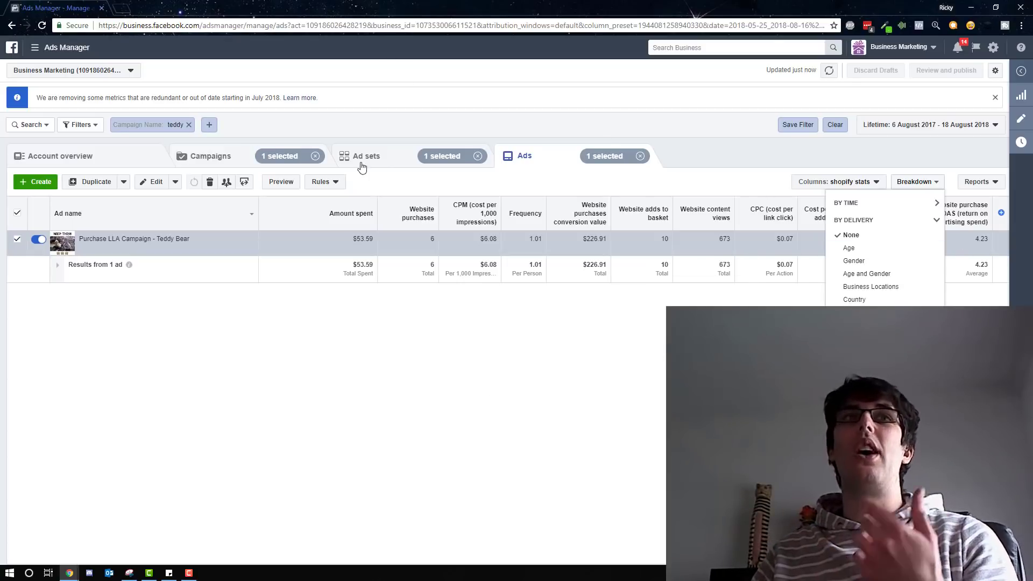
{"action": "left_click", "coordinate": [376, 141]}
{"action": "left_click", "coordinate": [387, 164]}
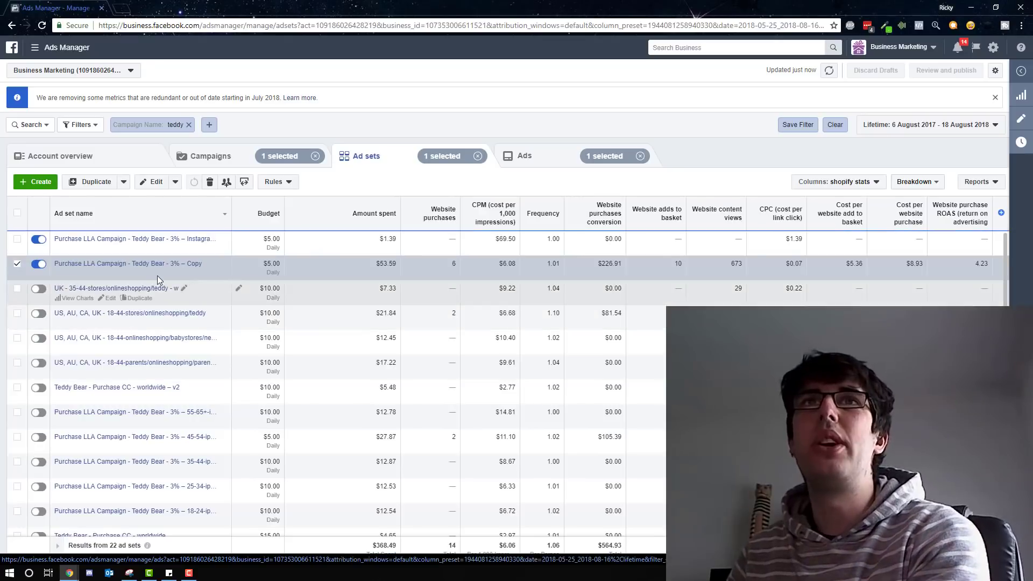
Review the "3% – Copy" ad set's lookalike audience, location, age, gender, detailed targeting, placement and optimisation settings
{"action": "left_click", "coordinate": [101, 275]}
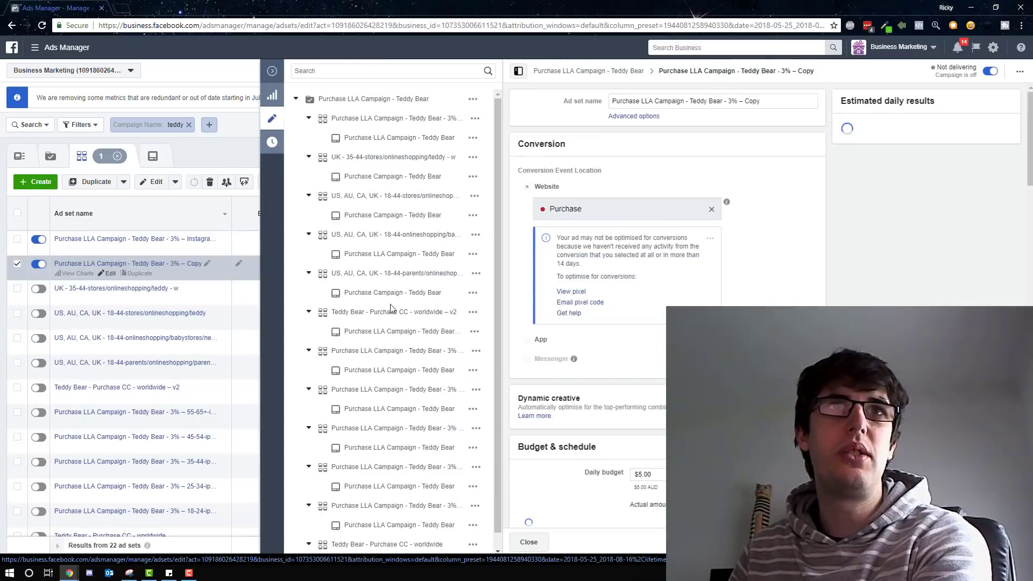
{"action": "scroll", "coordinate": [665, 301], "scroll_direction": "down", "scroll_amount": 4}
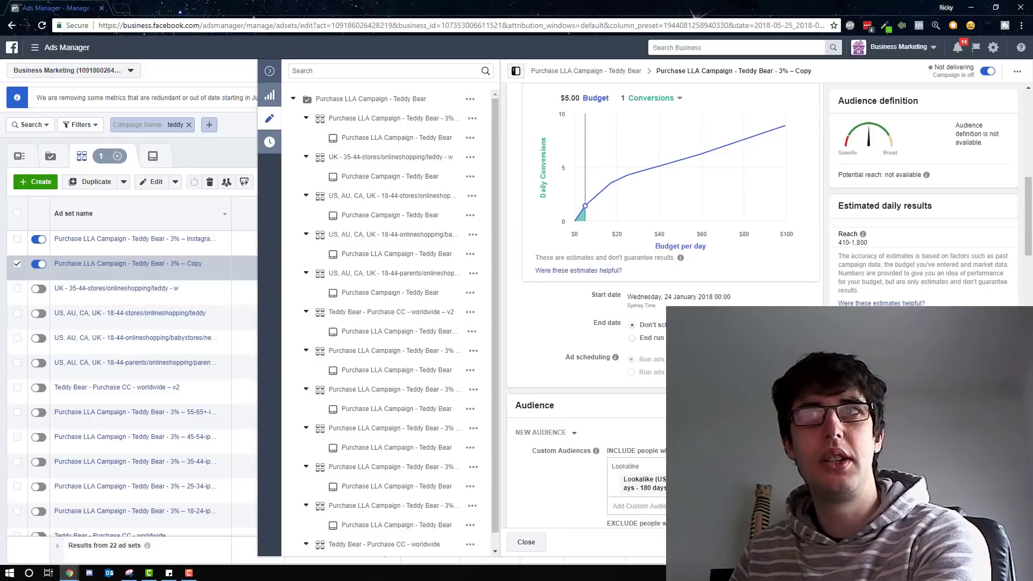
{"action": "scroll", "coordinate": [664, 301], "scroll_direction": "down", "scroll_amount": 4}
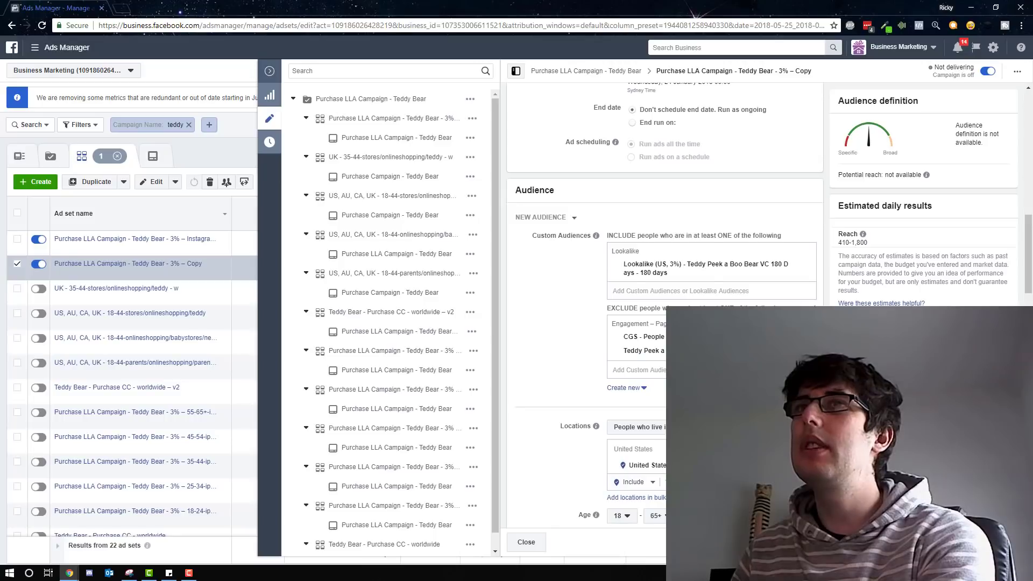
{"action": "scroll", "coordinate": [640, 183], "scroll_direction": "down", "scroll_amount": 6}
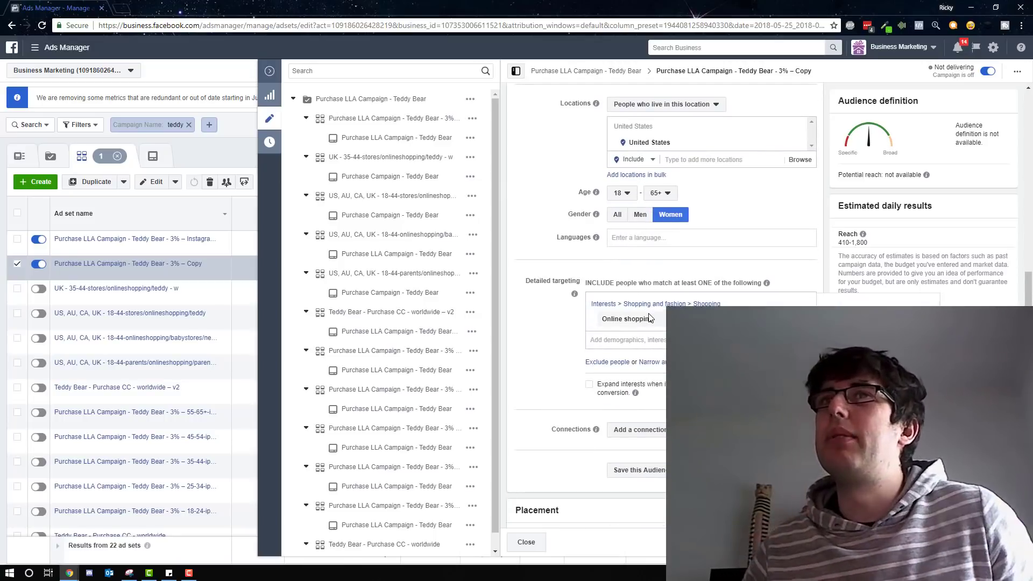
{"action": "scroll", "coordinate": [752, 223], "scroll_direction": "up", "scroll_amount": 6}
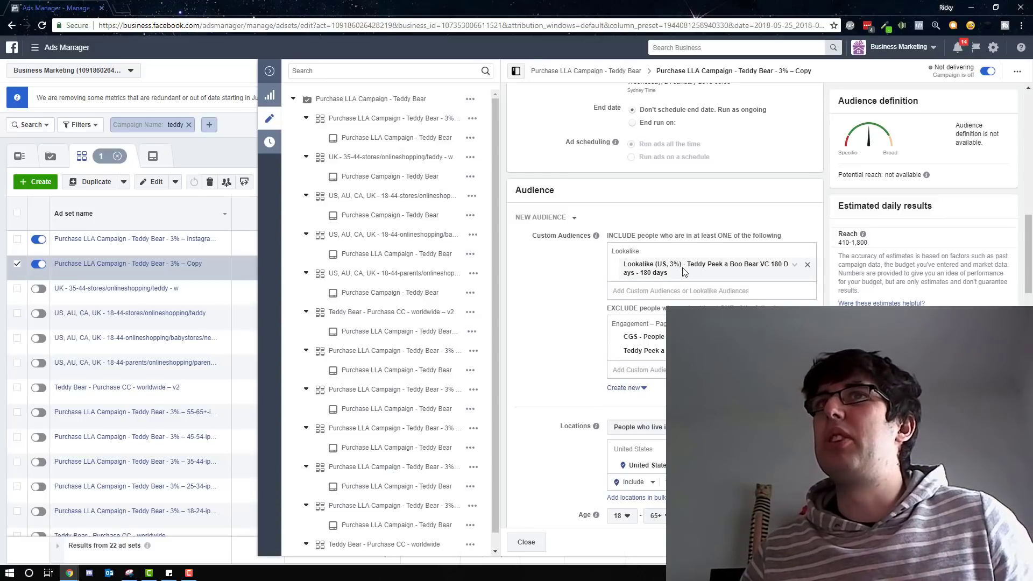
{"action": "scroll", "coordinate": [677, 276], "scroll_direction": "down", "scroll_amount": 5}
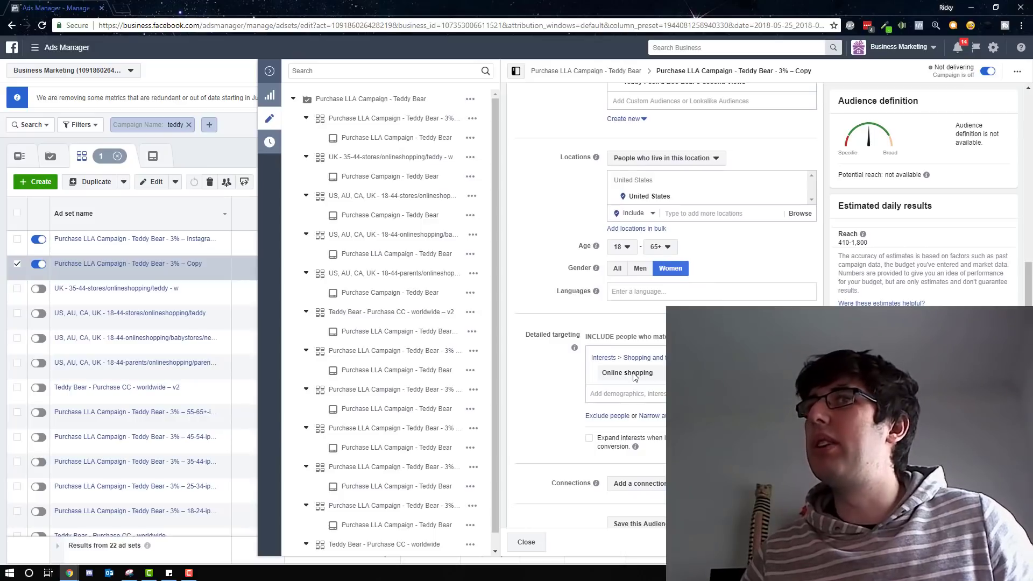
{"action": "scroll", "coordinate": [635, 377], "scroll_direction": "down", "scroll_amount": 15}
{"action": "scroll", "coordinate": [647, 420], "scroll_direction": "down", "scroll_amount": 5}
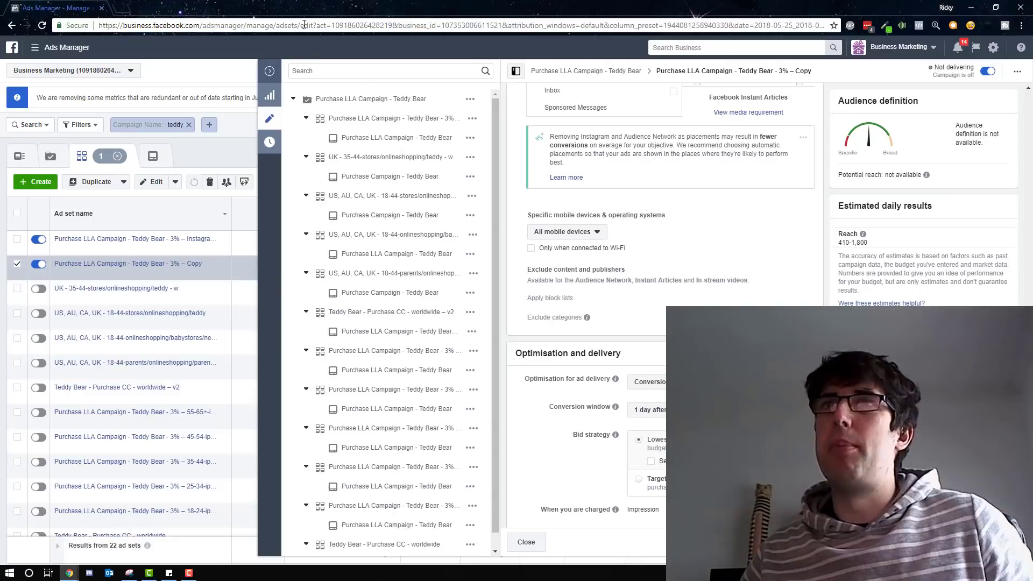
Close the ad set's settings and open the ads of the "Purchase LLA Campaign - Teddy Bear - 3% – Copy" ad set
{"action": "left_click", "coordinate": [97, 257]}
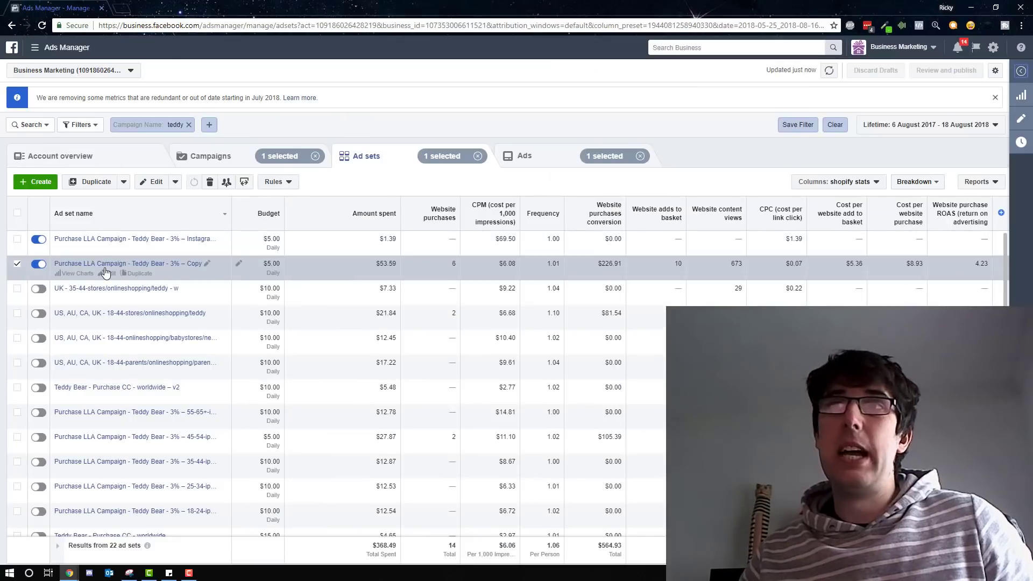
{"action": "left_click", "coordinate": [105, 265]}
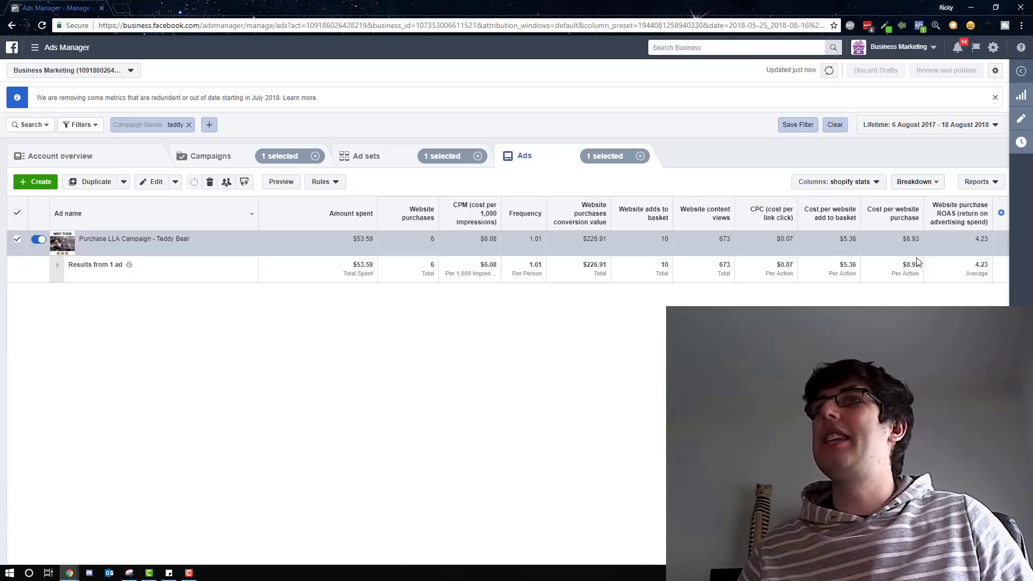
Break down the Purchase LLA Campaign - Teddy Bear ad's results by age and examine the 18–24 group's cost per link click
{"action": "mouse_move", "coordinate": [600, 205]}
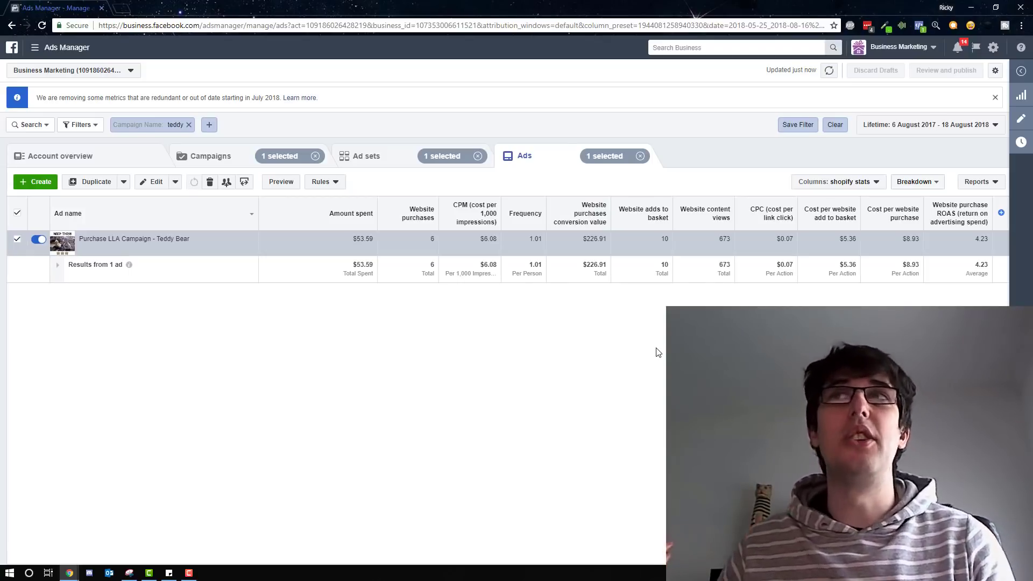
{"action": "left_click", "coordinate": [904, 181]}
{"action": "left_click", "coordinate": [861, 284]}
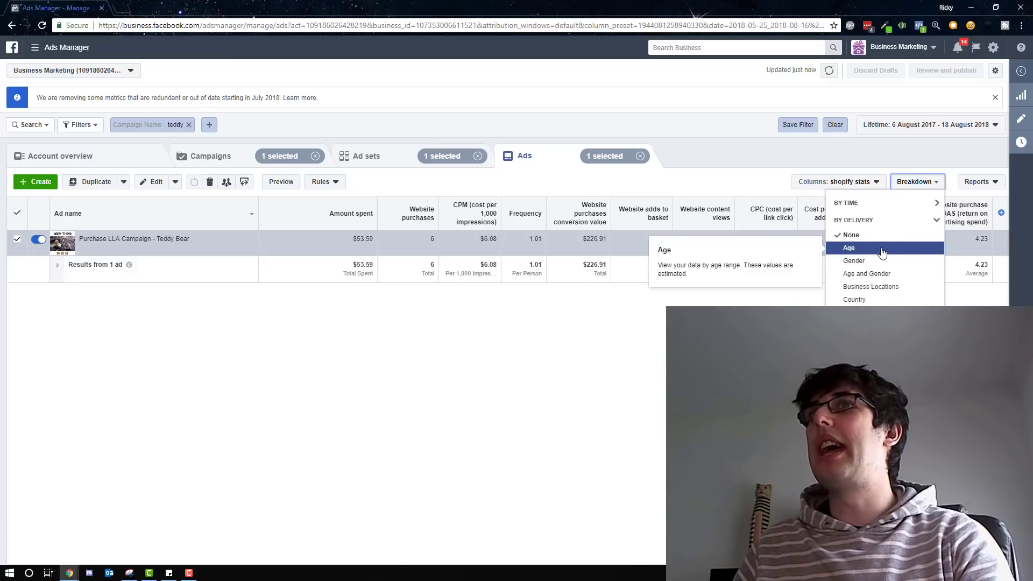
{"action": "left_click", "coordinate": [883, 249]}
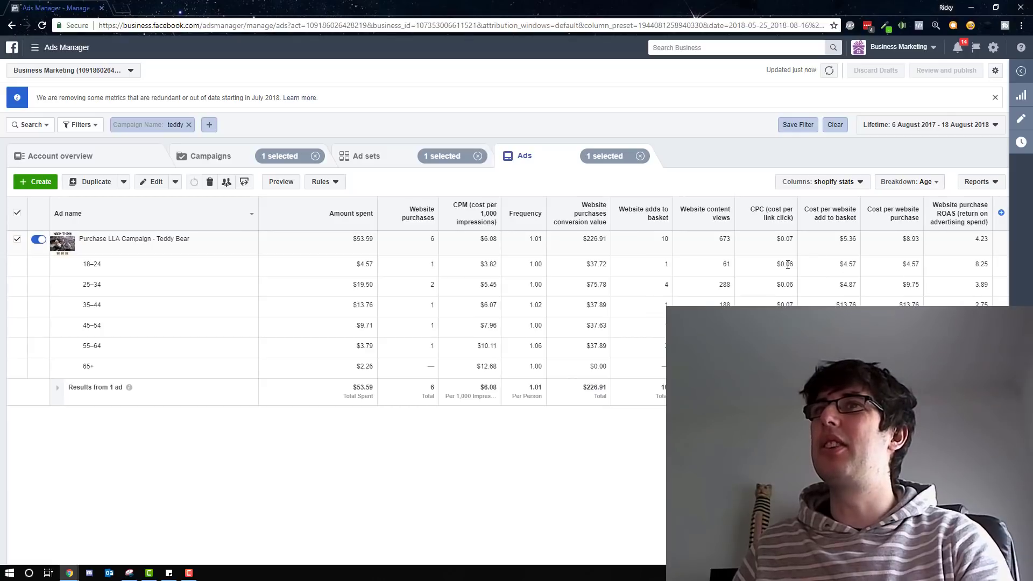
{"action": "left_click_drag", "start_coordinate": [788, 264], "coordinate": [790, 264]}
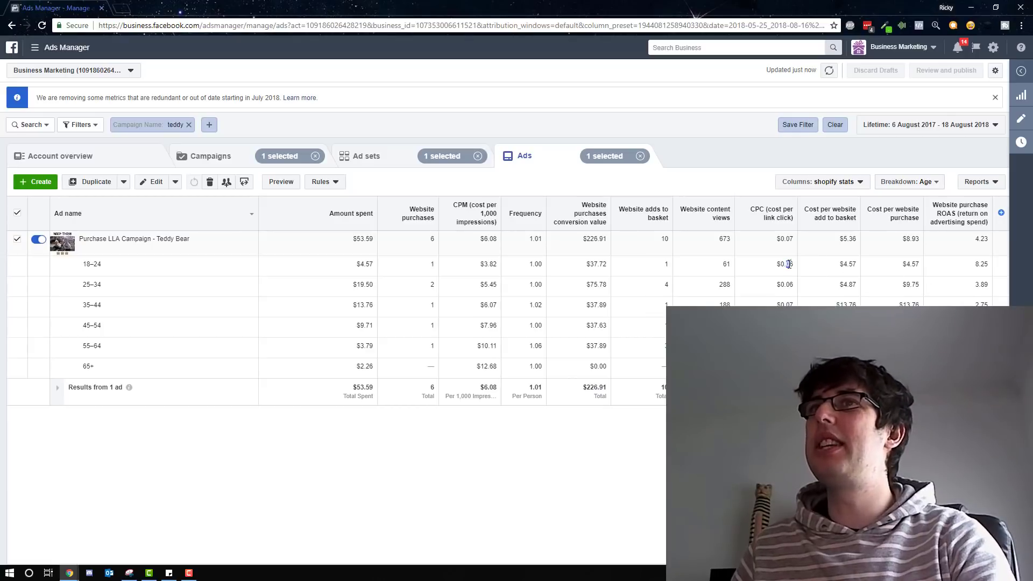
Clear the age breakdown from the Purchase LLA Campaign - Teddy Bear ad
{"action": "left_click", "coordinate": [906, 183]}
{"action": "left_click", "coordinate": [851, 235]}
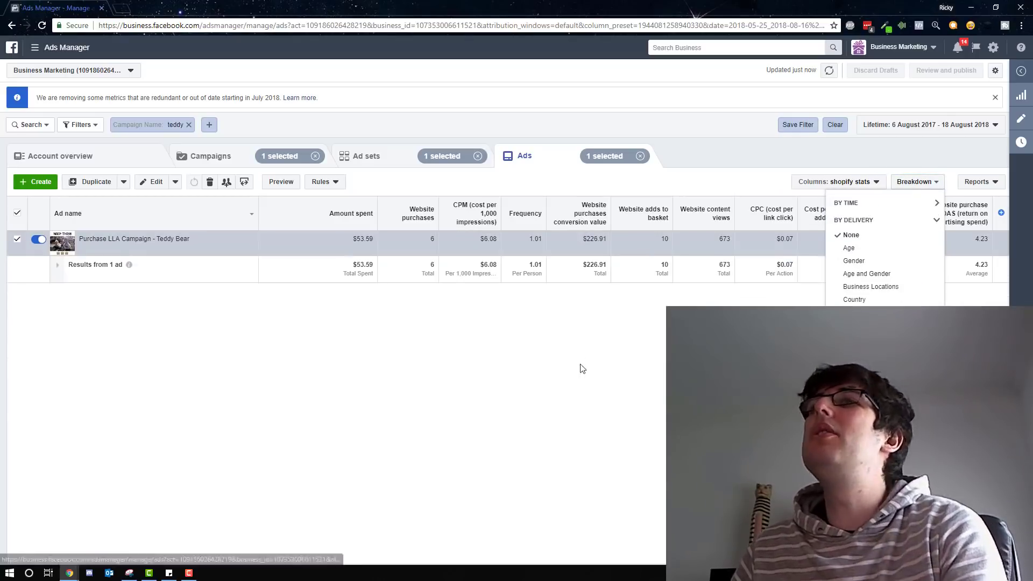
{"action": "left_click", "coordinate": [582, 392]}
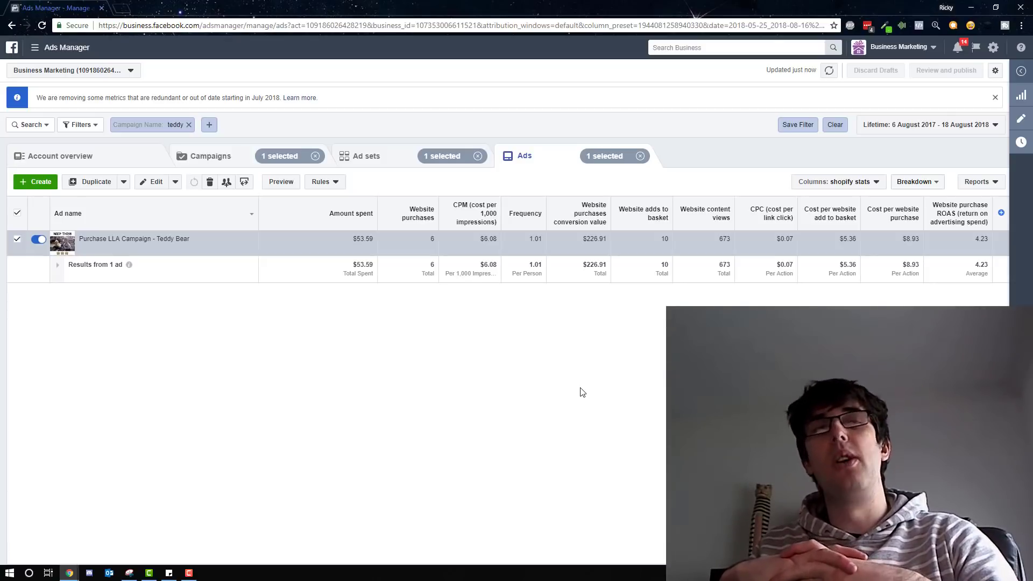
Return to the Purchase LLA campaign's ad sets and look through the list's budgets, spend and purchases
{"action": "left_click", "coordinate": [362, 164]}
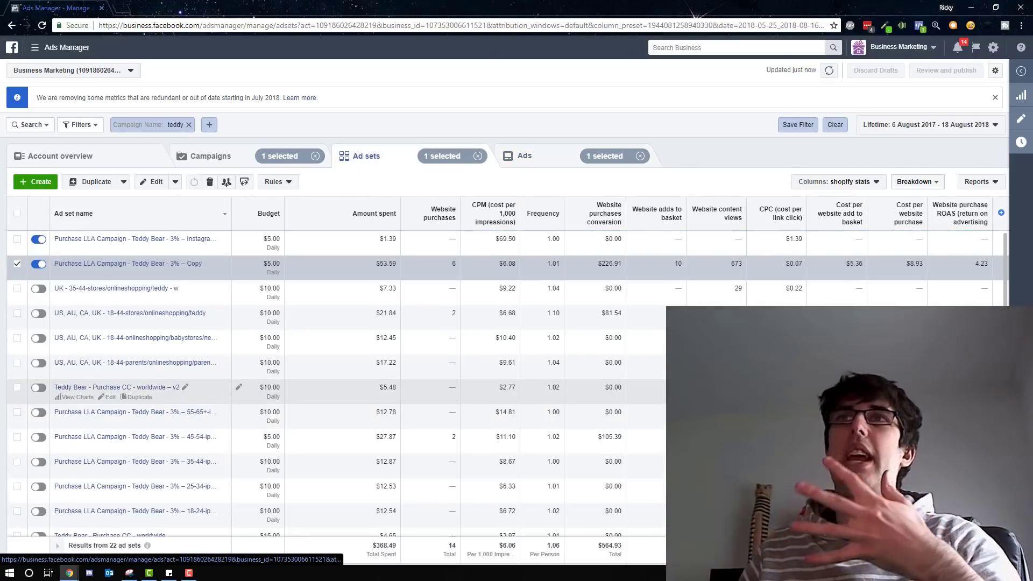
{"action": "scroll", "coordinate": [624, 411], "scroll_direction": "down", "scroll_amount": 5}
{"action": "scroll", "coordinate": [344, 384], "scroll_direction": "up", "scroll_amount": 3}
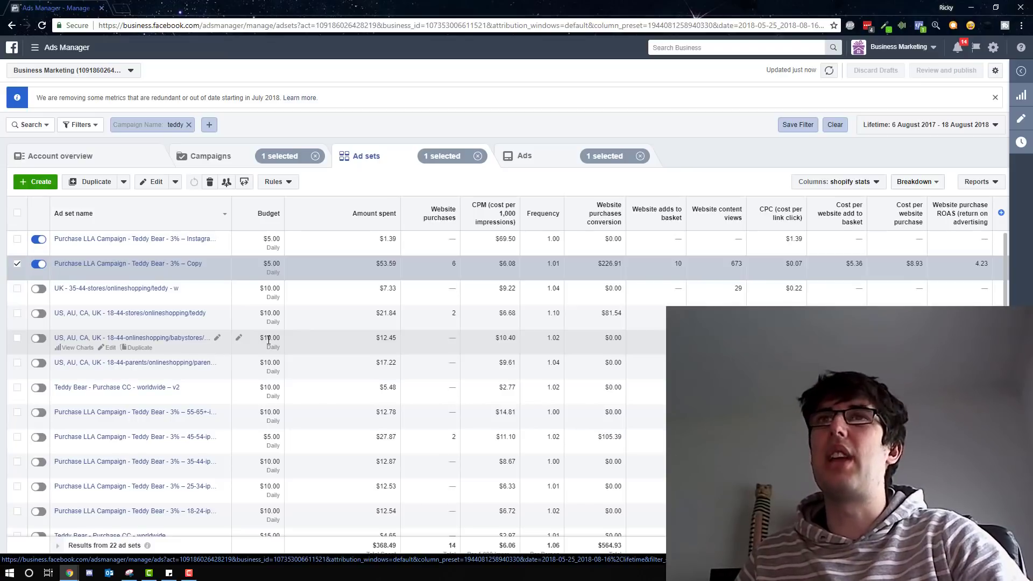
Open the settings of the "3% – Copy" ad set's ad and play the video in its Mobile News Feed preview
{"action": "left_click", "coordinate": [94, 265]}
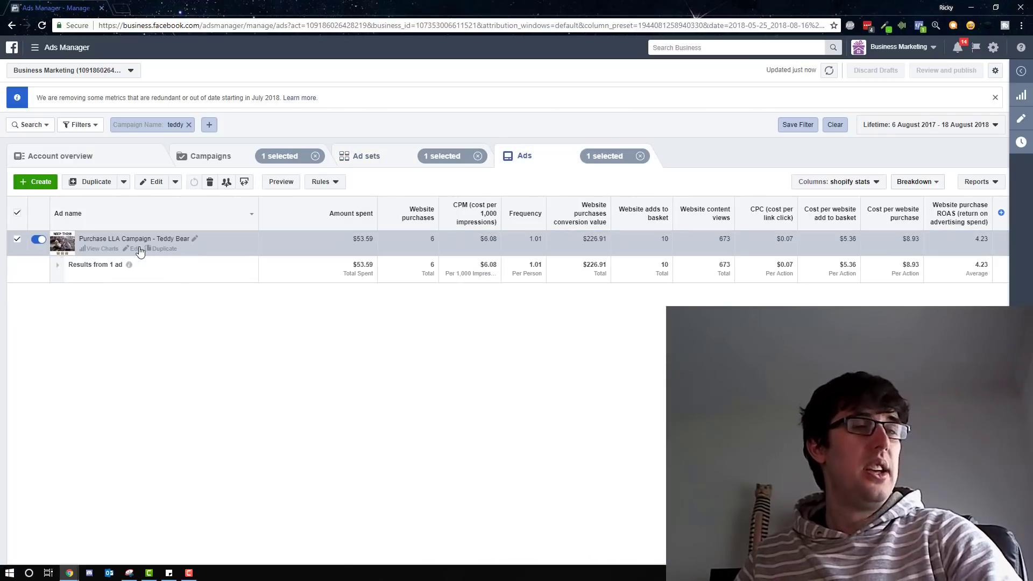
{"action": "left_click", "coordinate": [139, 248]}
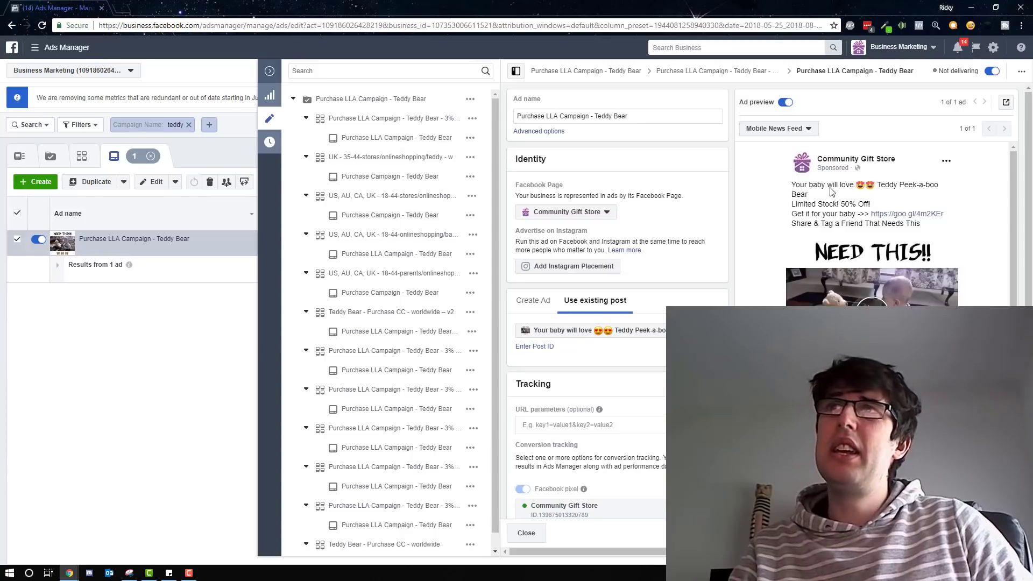
{"action": "left_click", "coordinate": [873, 314]}
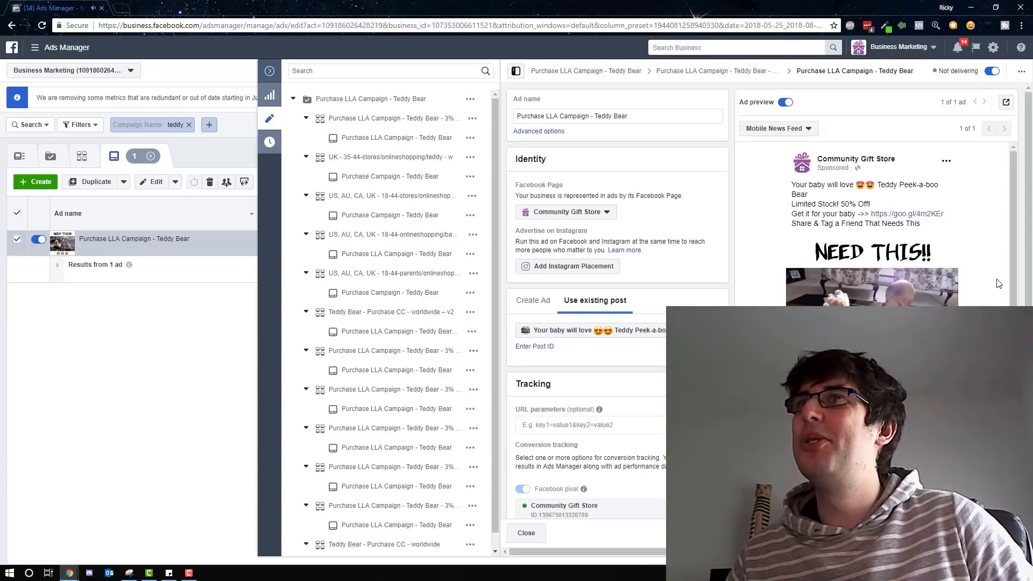
{"action": "mouse_move", "coordinate": [889, 301]}
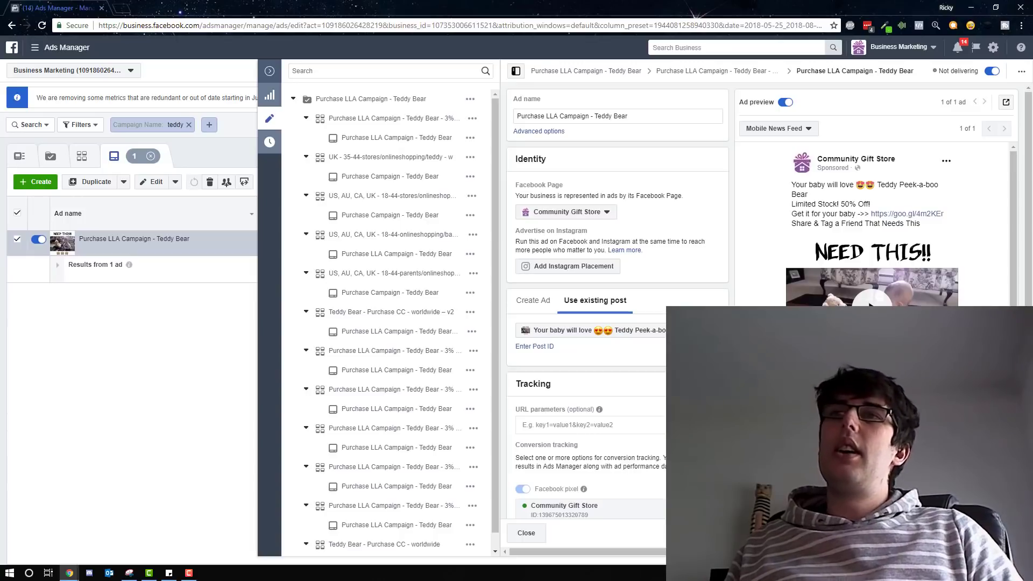
Close the ad's settings and review the Purchase LLA campaign's ad sets again
{"action": "left_click", "coordinate": [269, 72]}
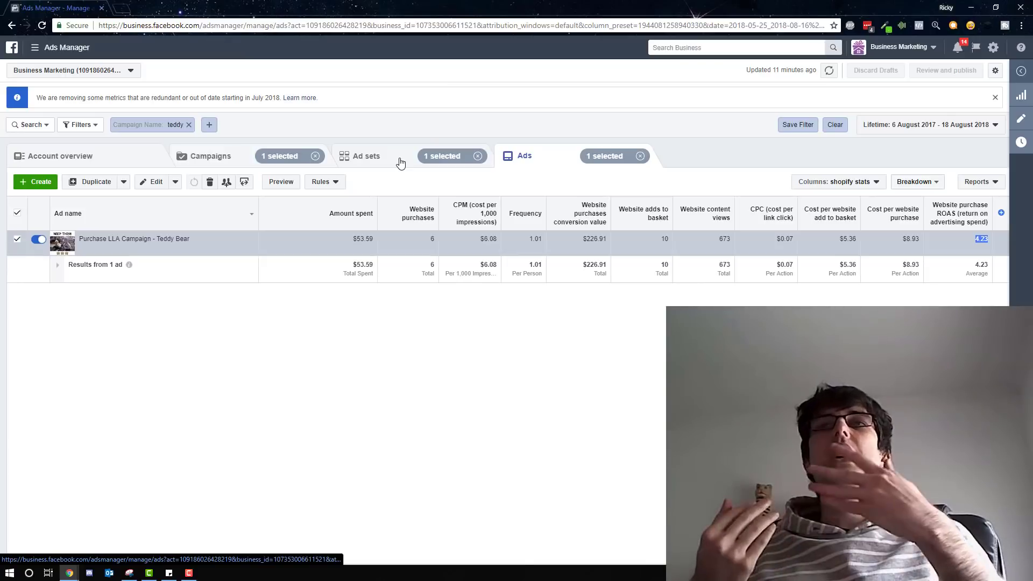
{"action": "left_click", "coordinate": [400, 163]}
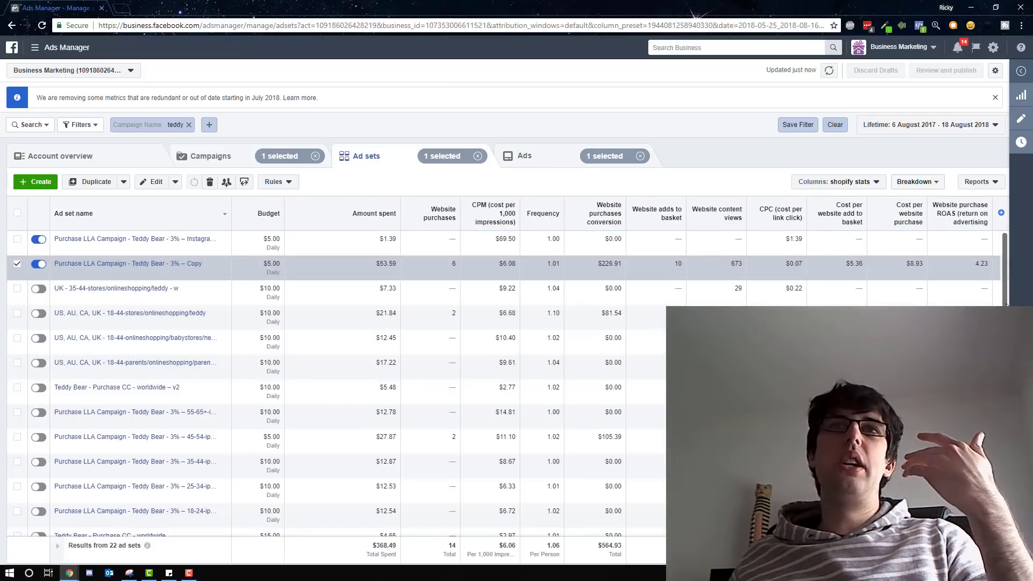
{"action": "scroll", "coordinate": [1006, 302], "scroll_direction": "down", "scroll_amount": 2}
{"action": "scroll", "coordinate": [1006, 302], "scroll_direction": "up", "scroll_amount": 2}
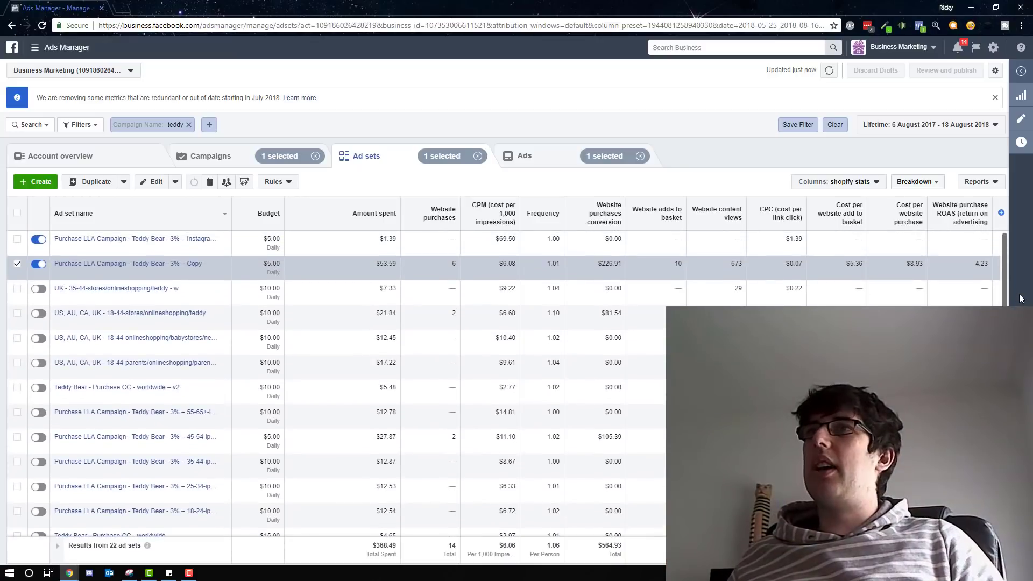